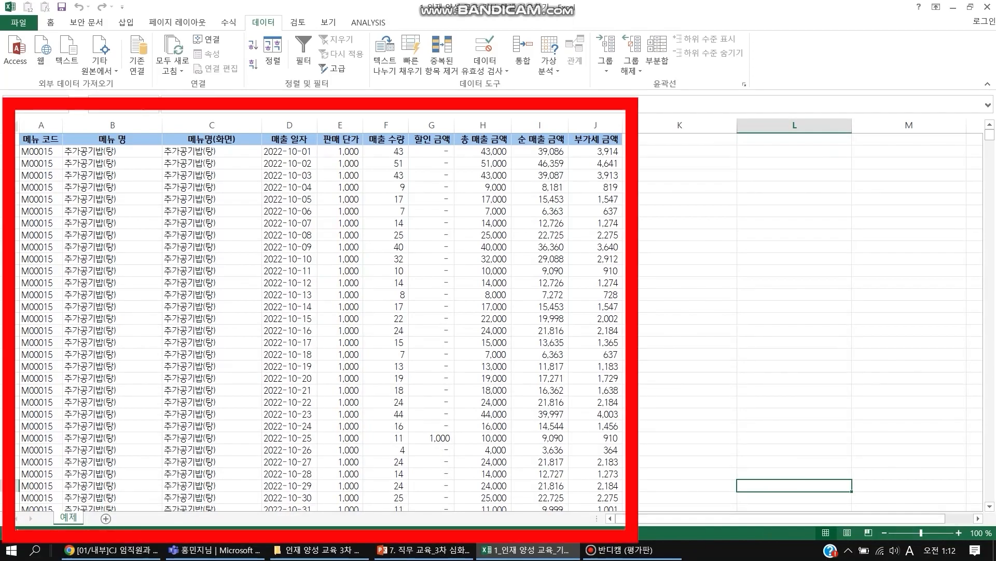
- Look through the sales date column of the 예제 sheet to see how menu codes repeat across the October 2022 dates
left_click(289, 125)
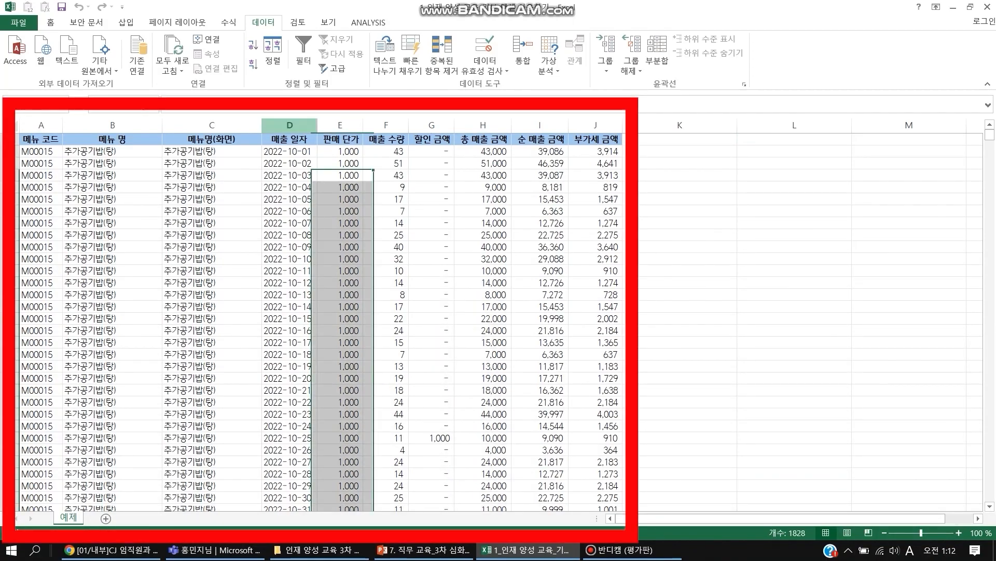
scroll(319, 322, "down", 11)
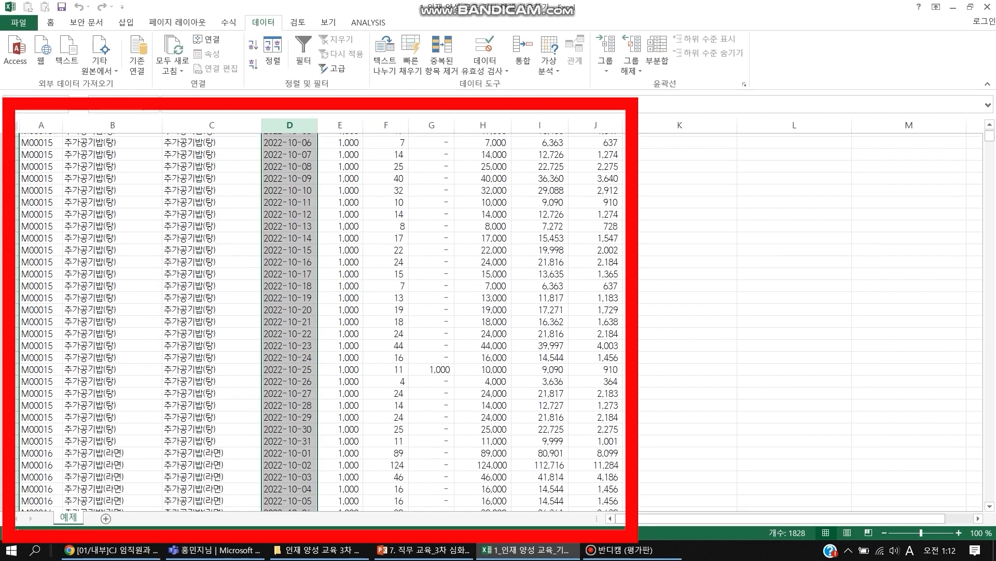
scroll(319, 322, "down", 14)
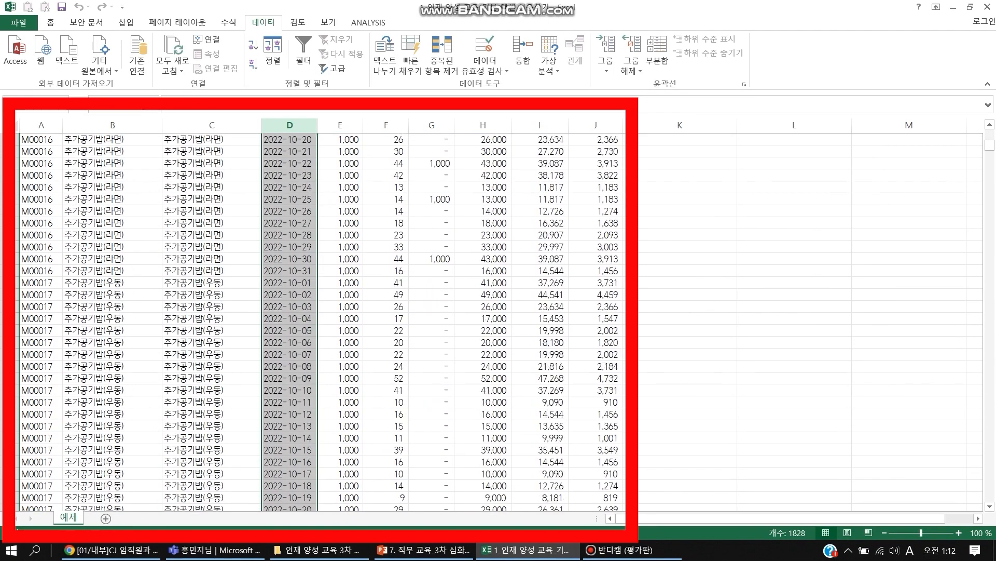
scroll(319, 322, "down", 4)
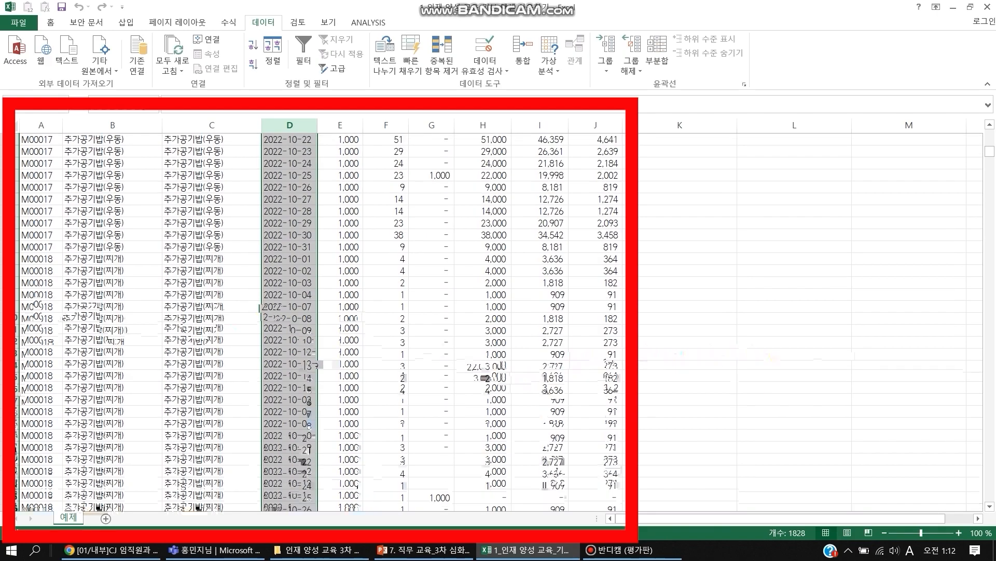
scroll(319, 322, "up", 13)
scroll(319, 321, "up", 14)
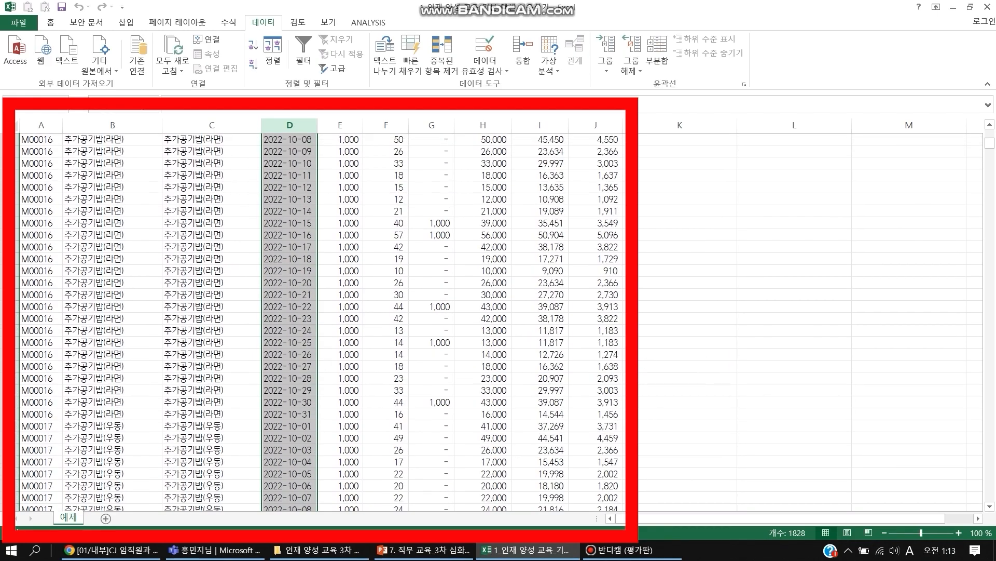
scroll(320, 322, "up", 2)
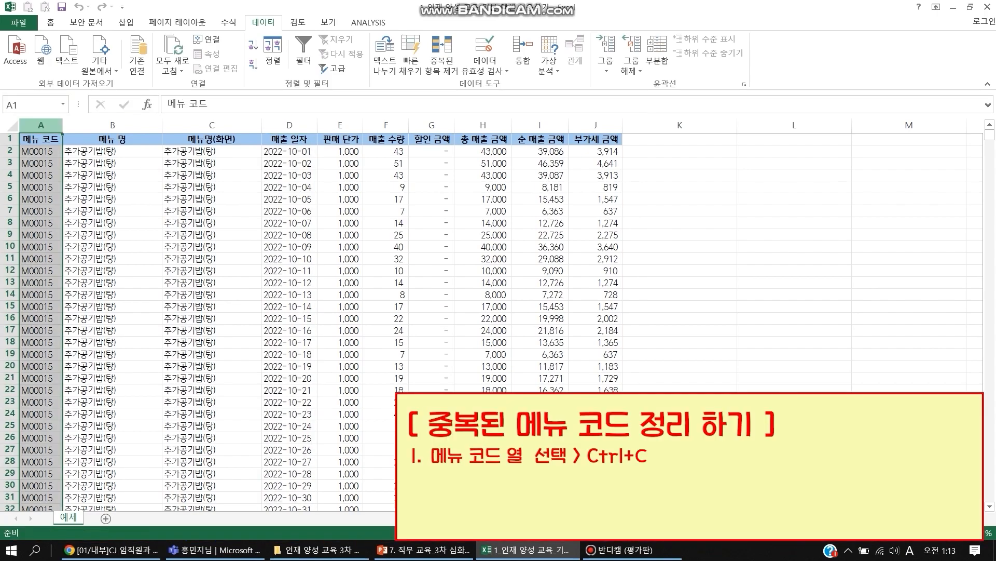
- Copy the 메뉴 코드 column from the 예제 sheet into column A of a new sheet
key("ctrl+c")
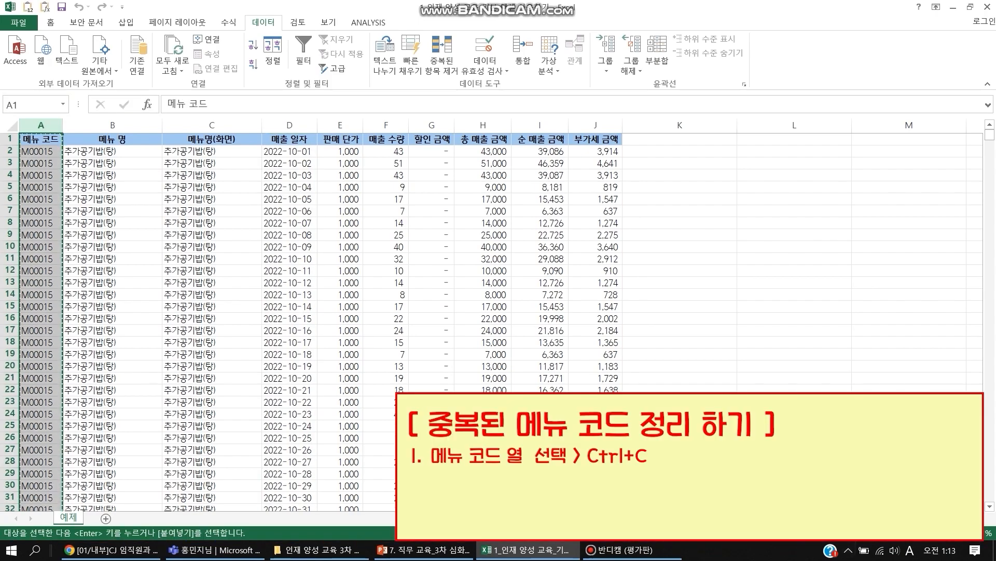
left_click(106, 517)
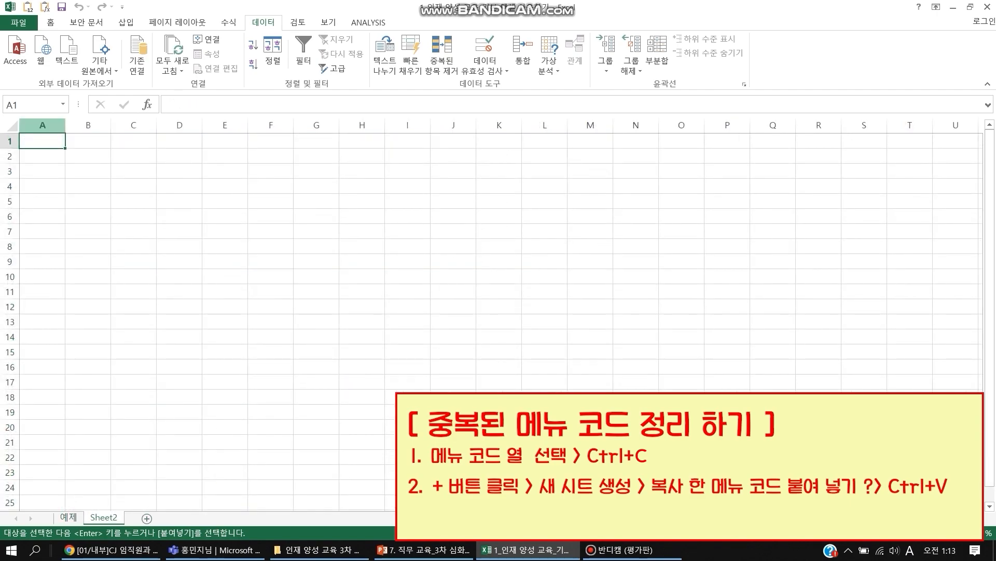
left_click(43, 125)
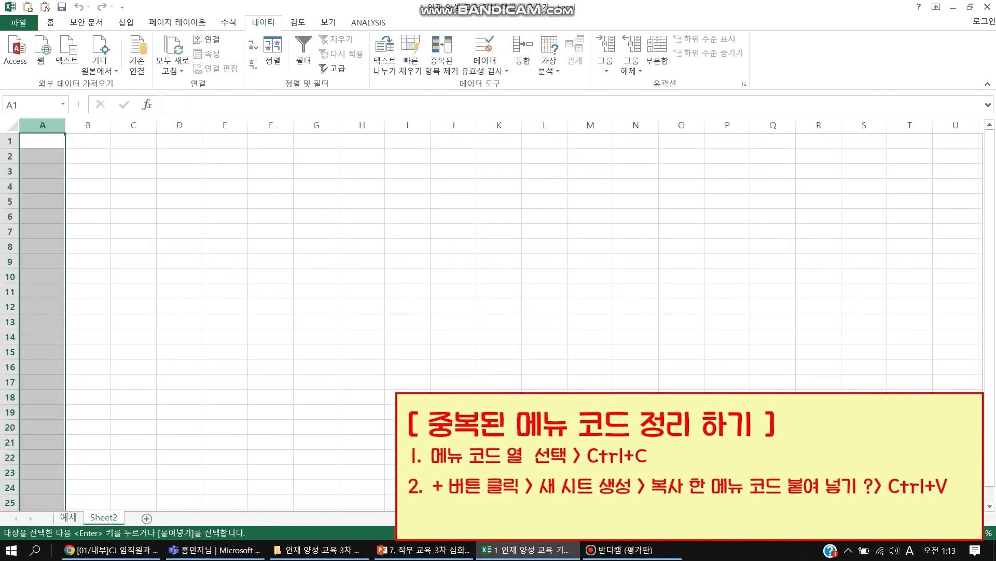
key("ctrl+v")
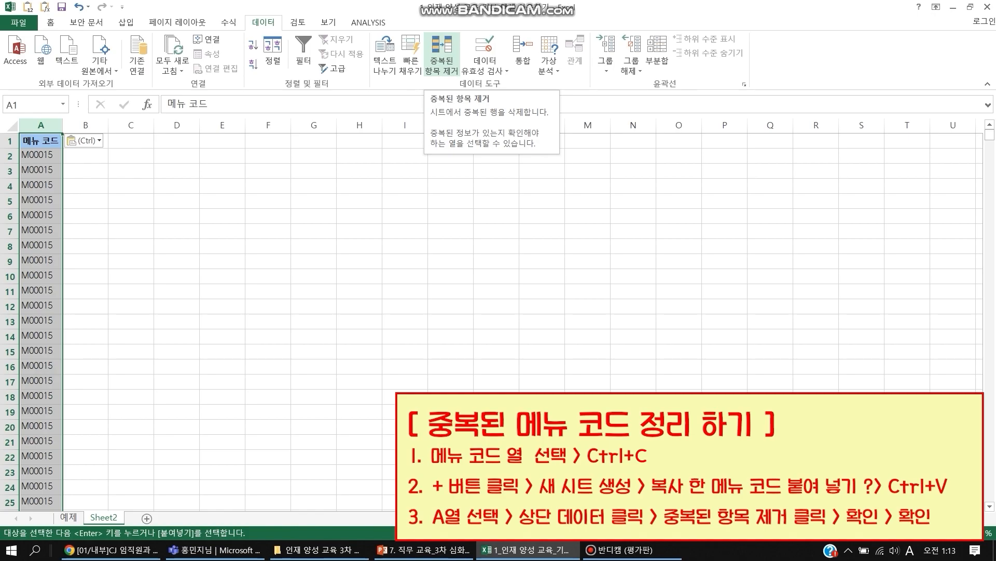
- Remove the duplicate values from the 메뉴 코드 column on Sheet2, treating the first row as a header, and review the remaining codes
left_click(442, 52)
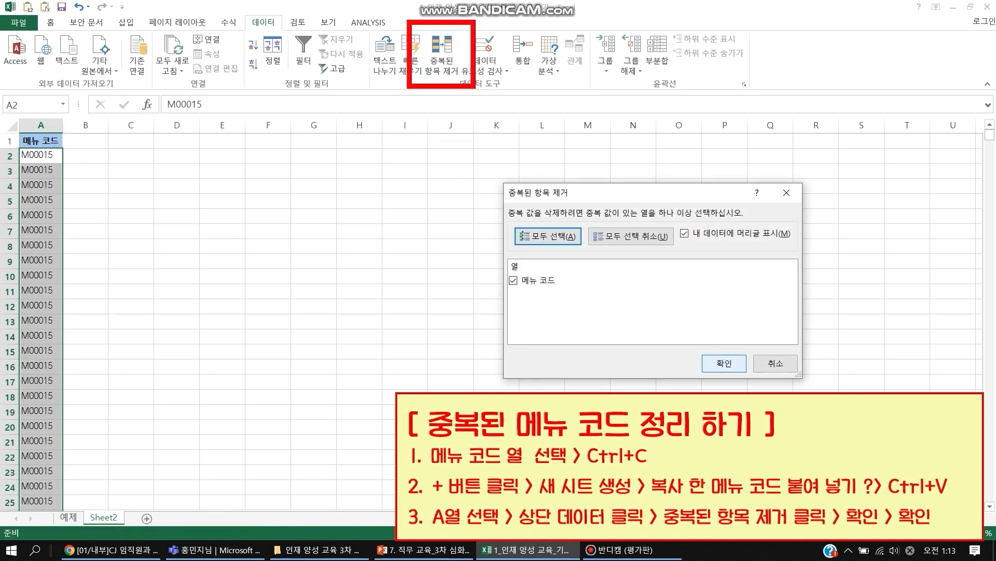
key("Return")
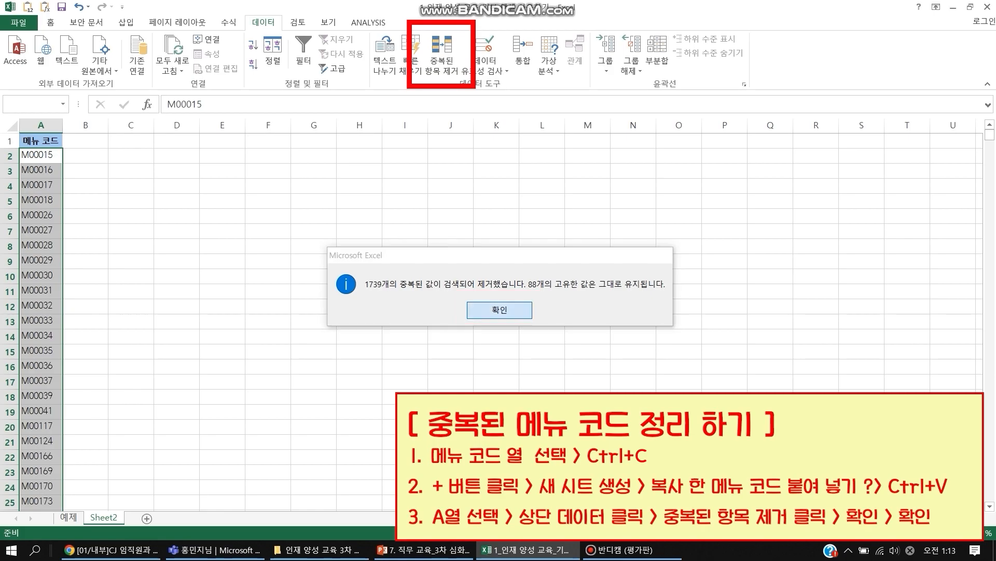
key("Return")
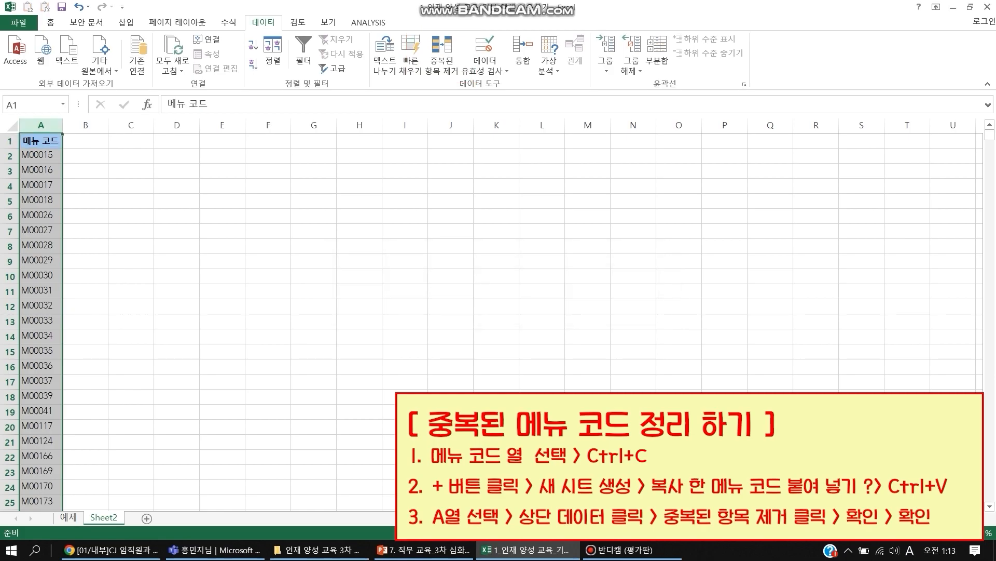
scroll(499, 322, "down", 20)
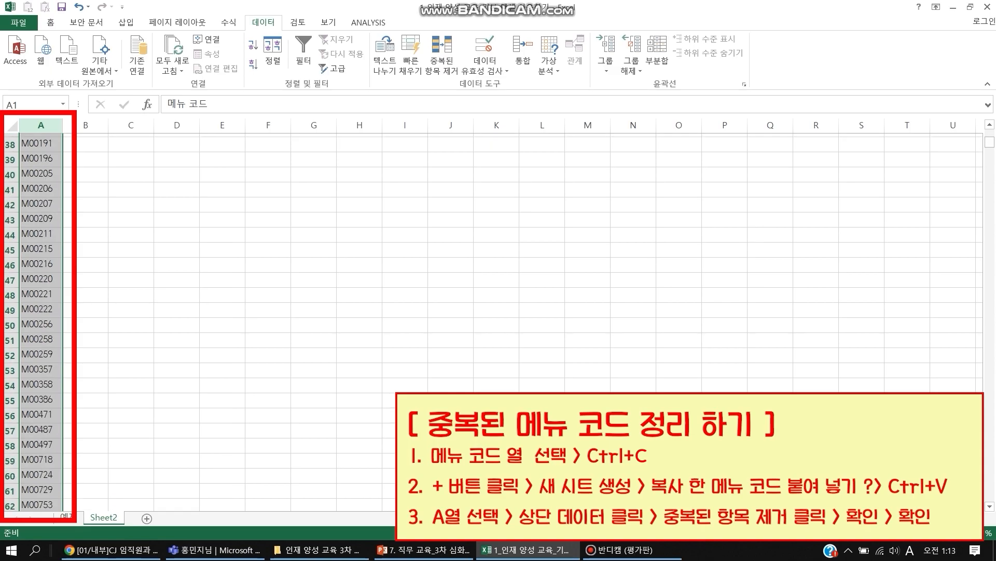
scroll(498, 322, "up", 20)
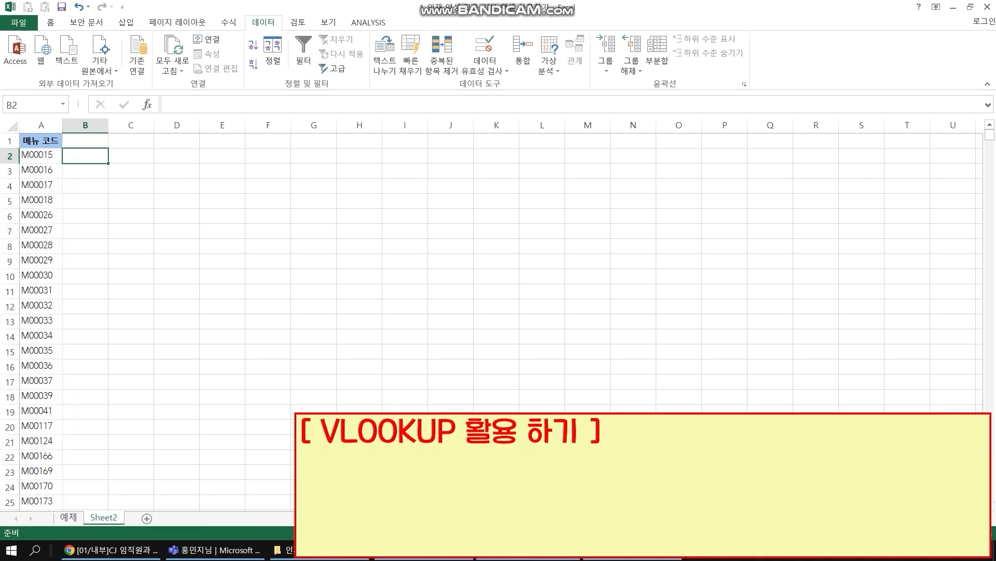
left_click(147, 105)
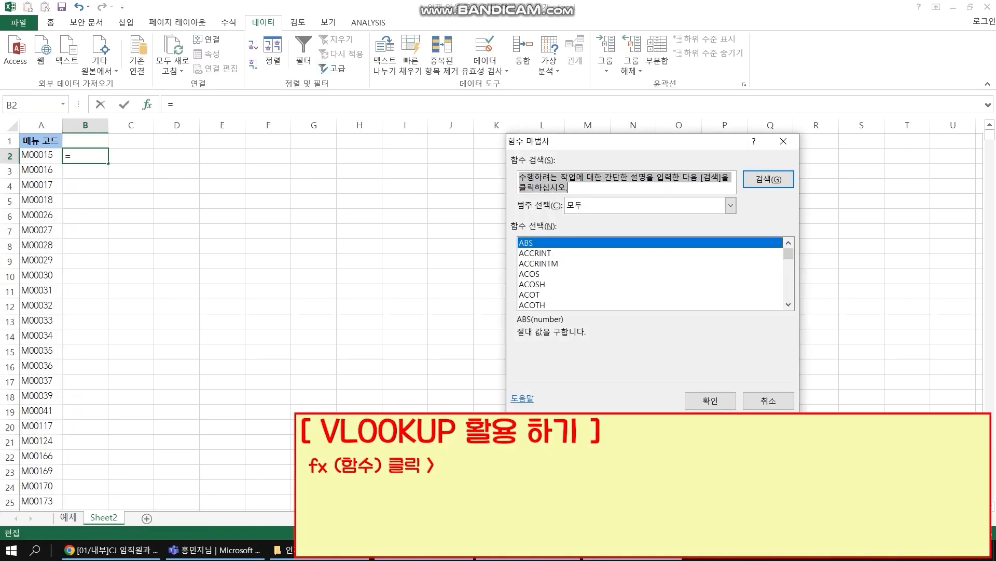
left_click(731, 205)
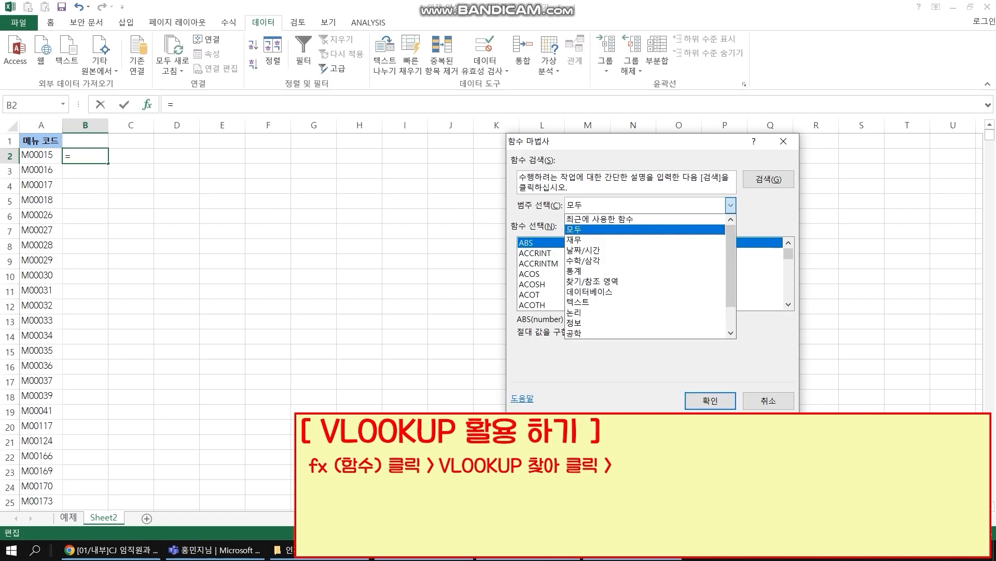
left_click(622, 219)
left_click(730, 205)
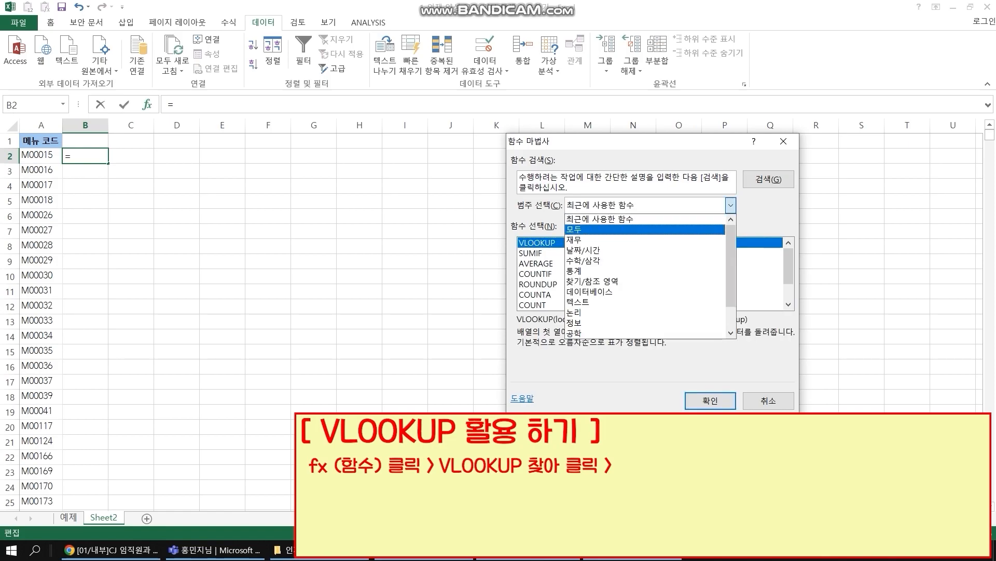
left_click(623, 229)
left_click_drag(788, 253, 788, 293)
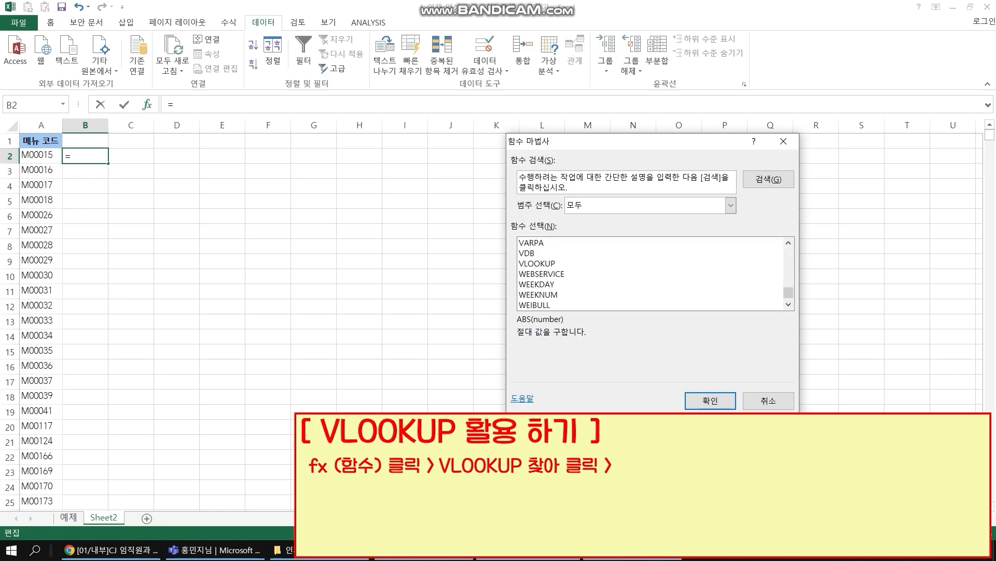
left_click(538, 264)
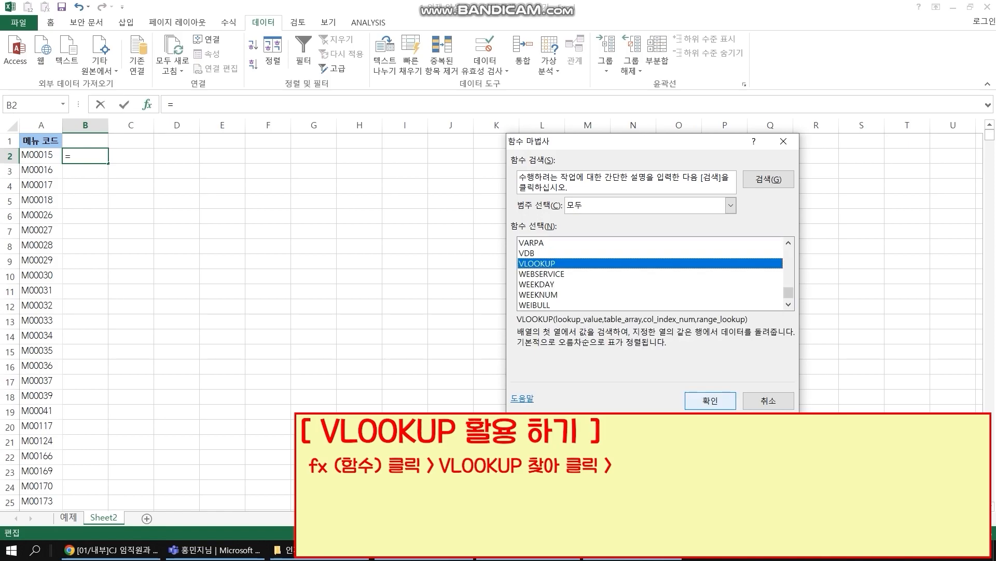
left_click(711, 400)
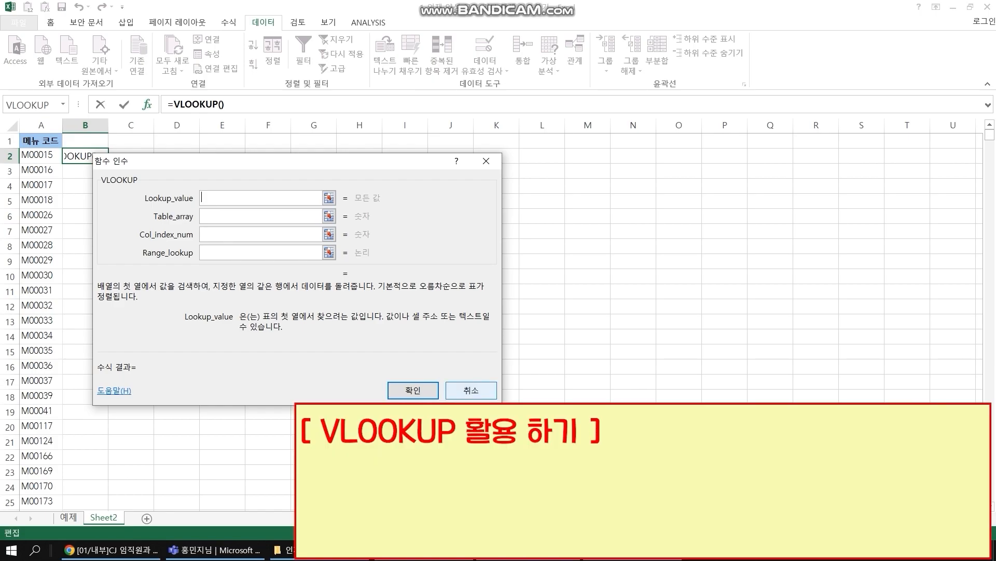
left_click(471, 390)
- Insert a VLOOKUP function in cell B2 from the recently used functions, with A2 as the lookup value
left_click(148, 105)
left_click(147, 105)
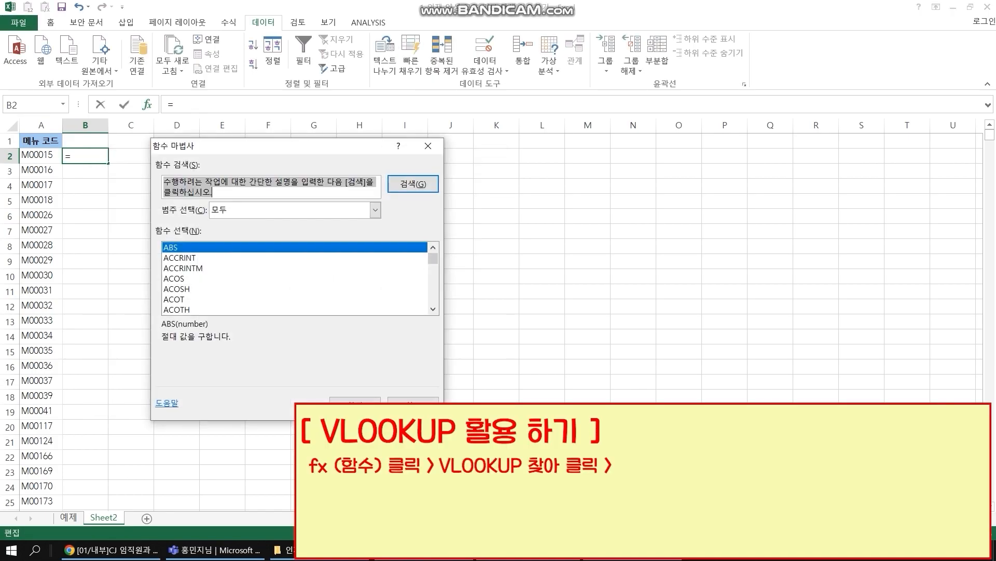
left_click(375, 209)
left_click(249, 223)
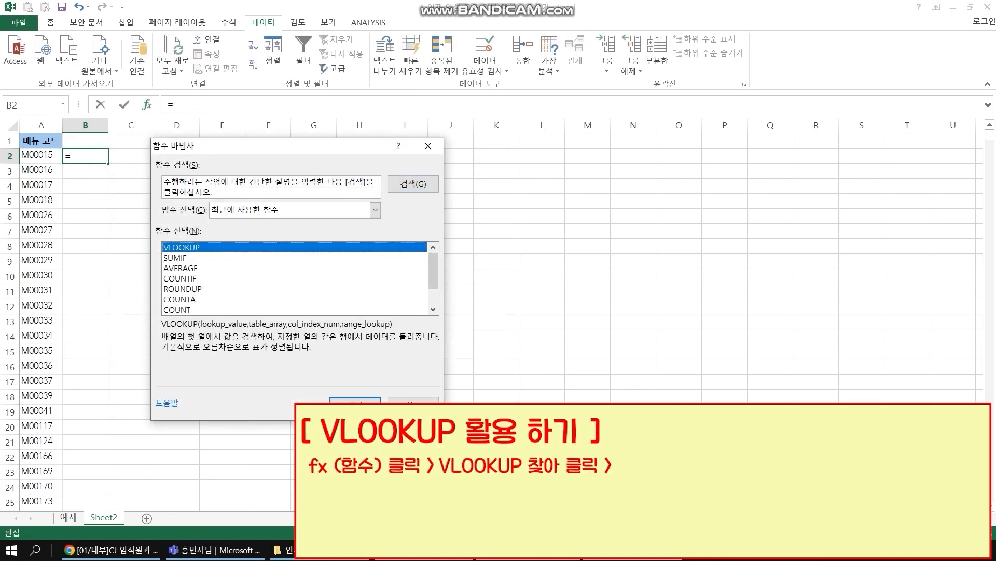
left_click(355, 405)
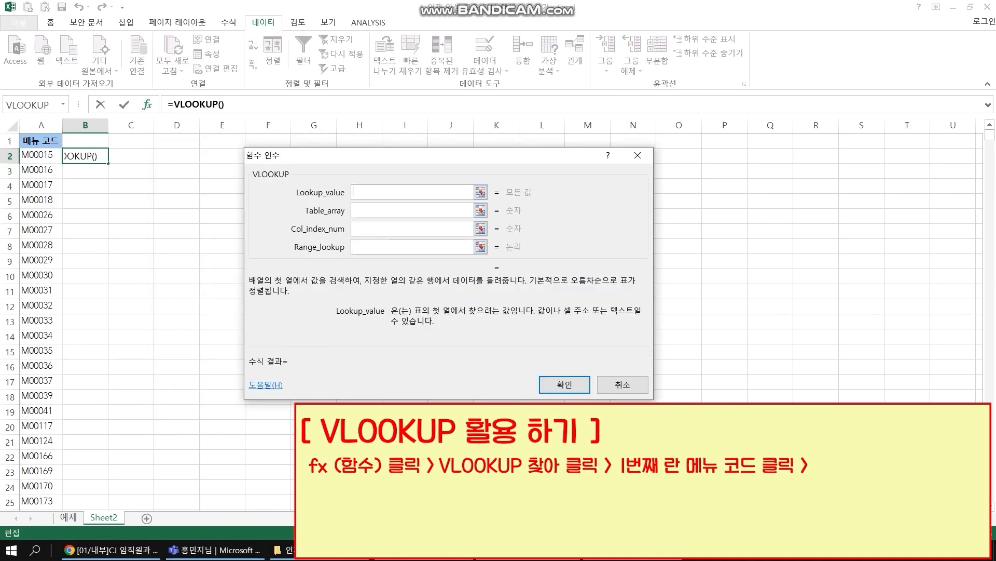
left_click(41, 156)
- Set the VLOOKUP table array to columns A through C of the 예제 sheet as the absolute reference 예제!$A:$C
left_click(412, 210)
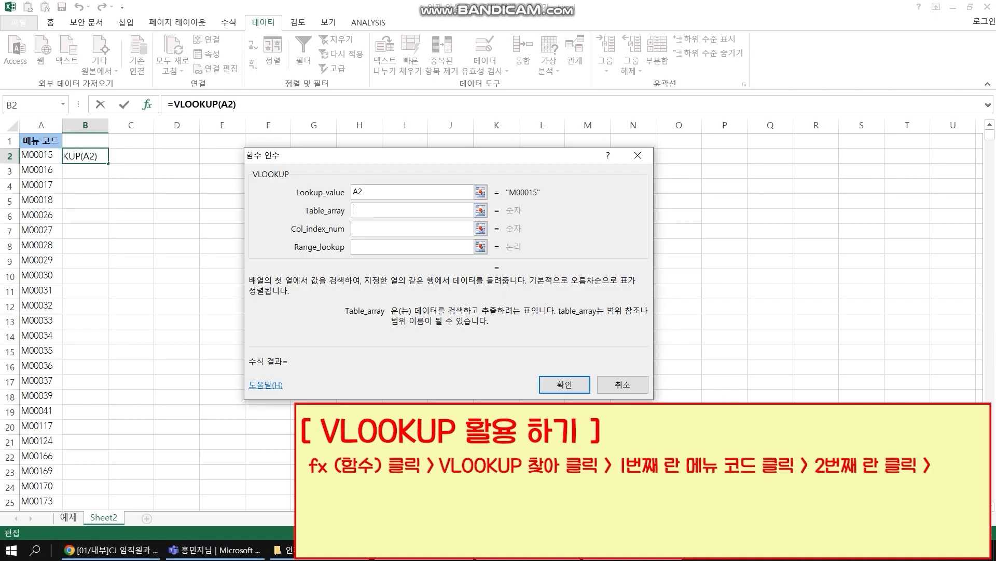
left_click(68, 517)
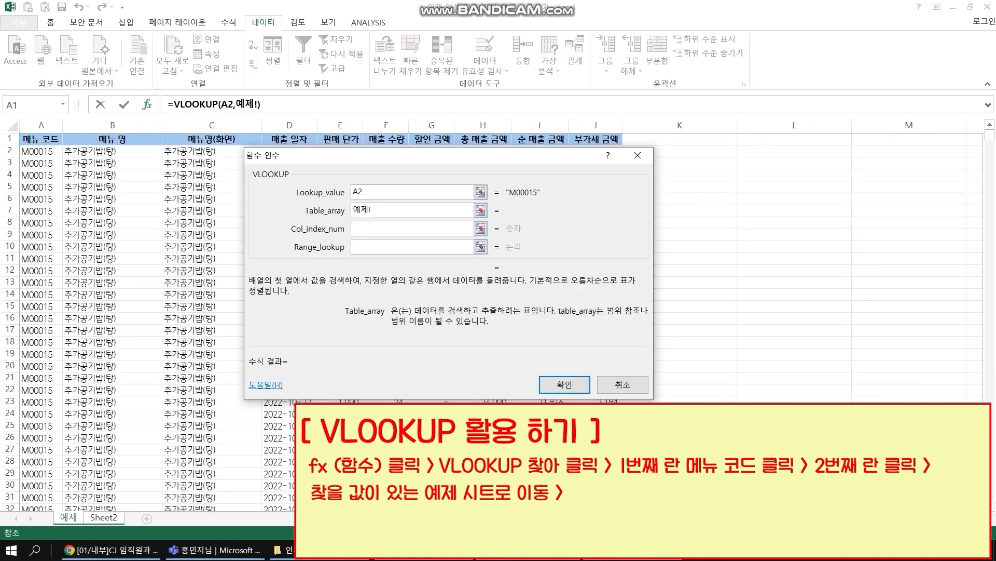
left_click(41, 125)
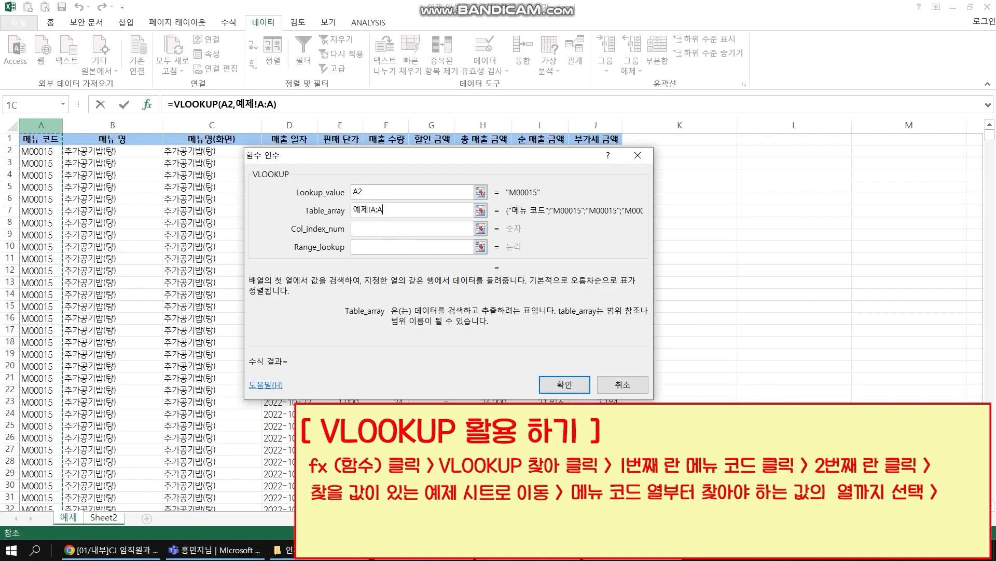
left_click_drag(41, 125, 218, 126)
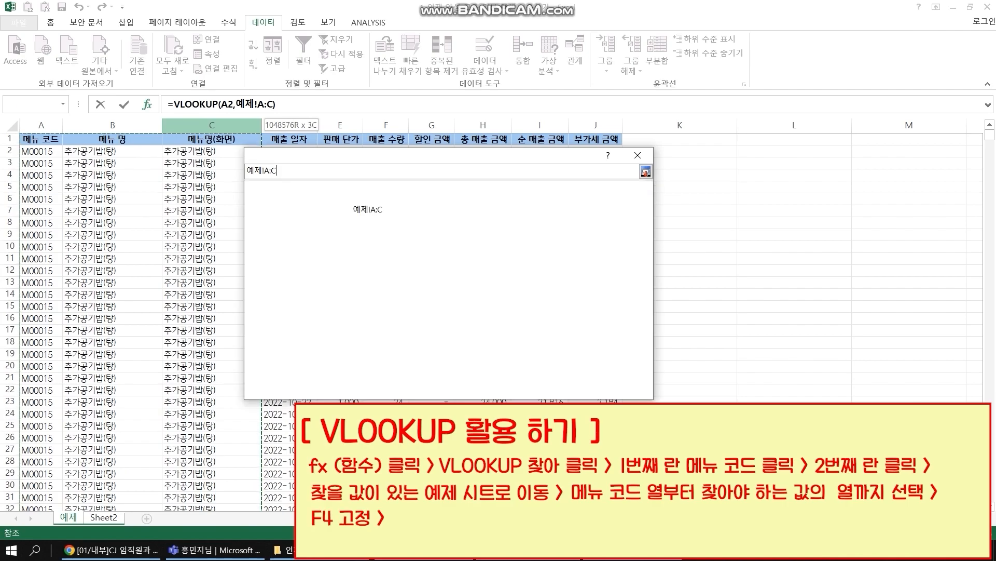
key("F4")
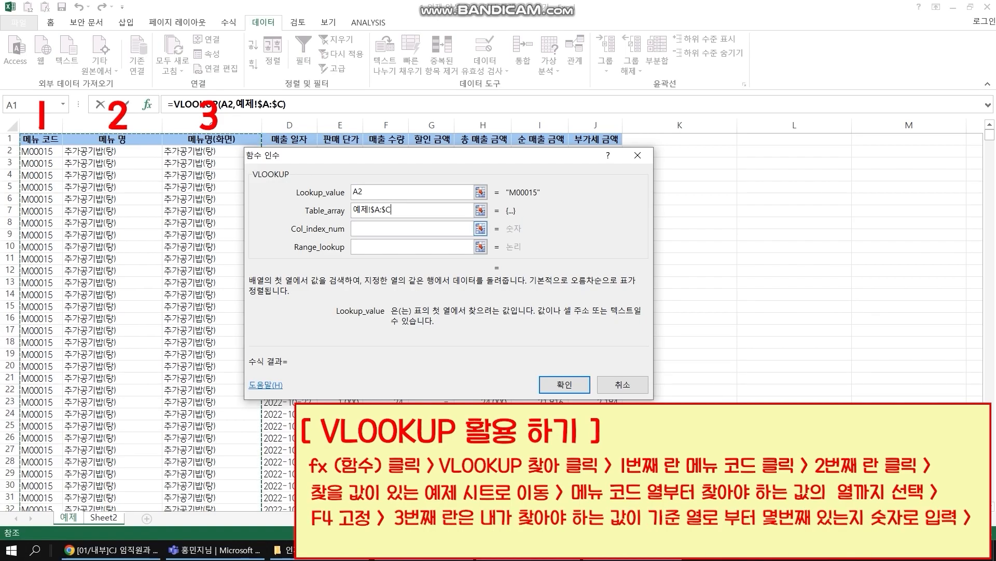
- Complete the VLOOKUP with column index 2 and range lookup 0, and fill the formula down column B for all menu codes
left_click(416, 229)
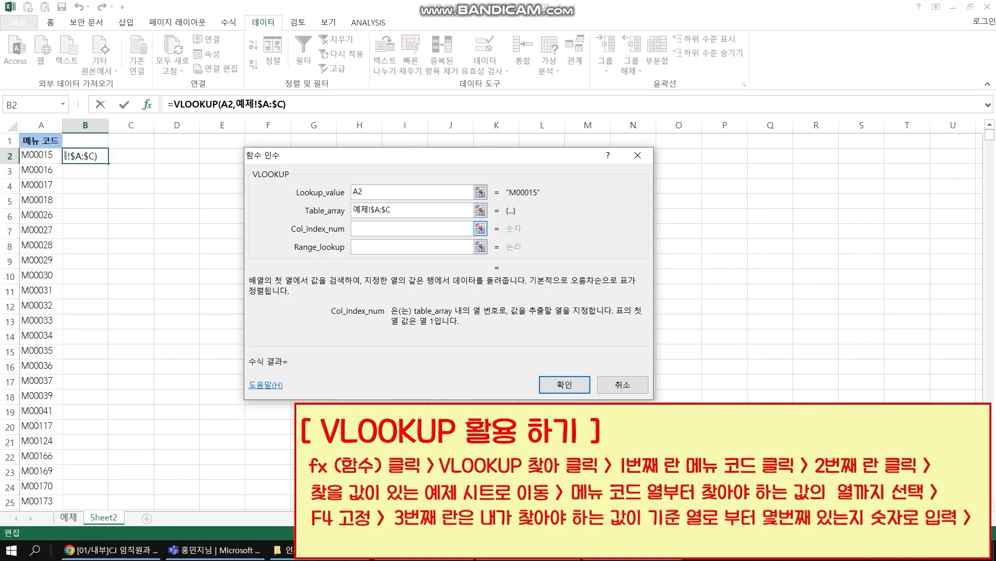
type("2")
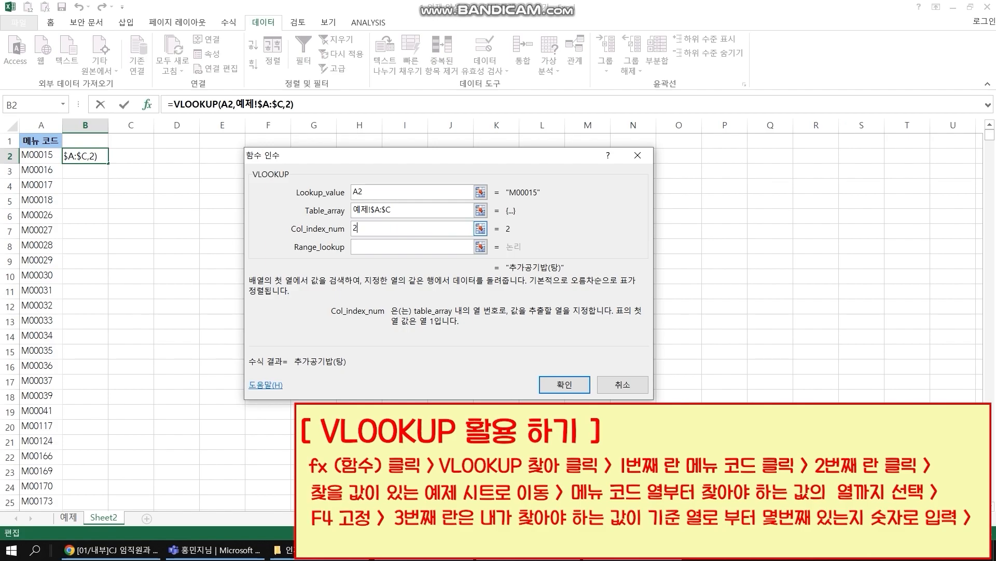
left_click(394, 247)
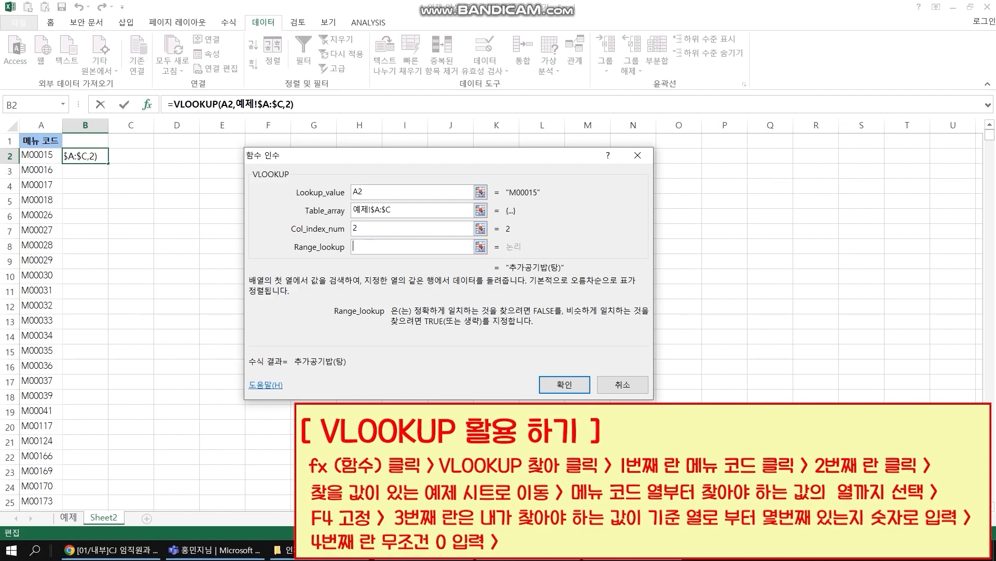
type("0")
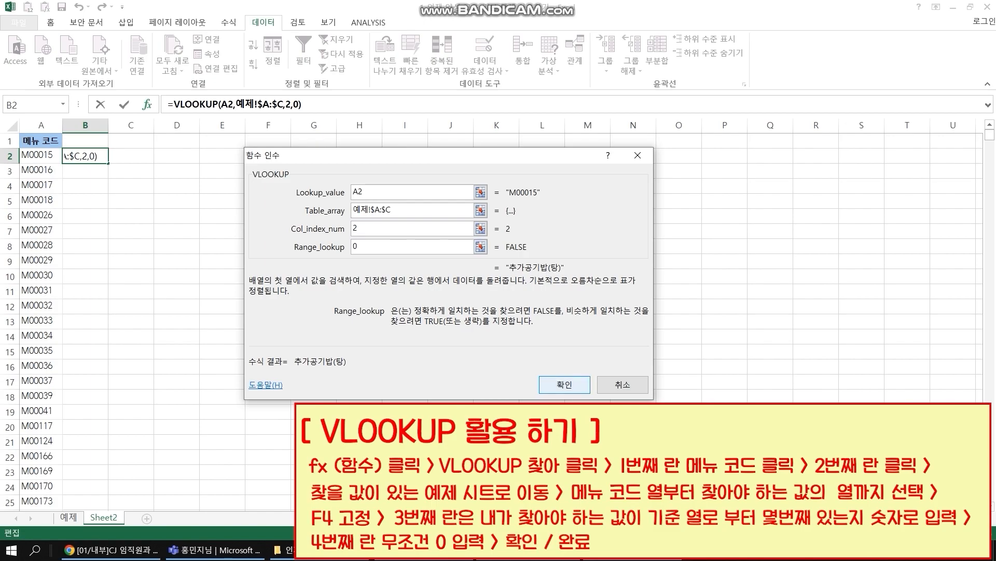
left_click(565, 385)
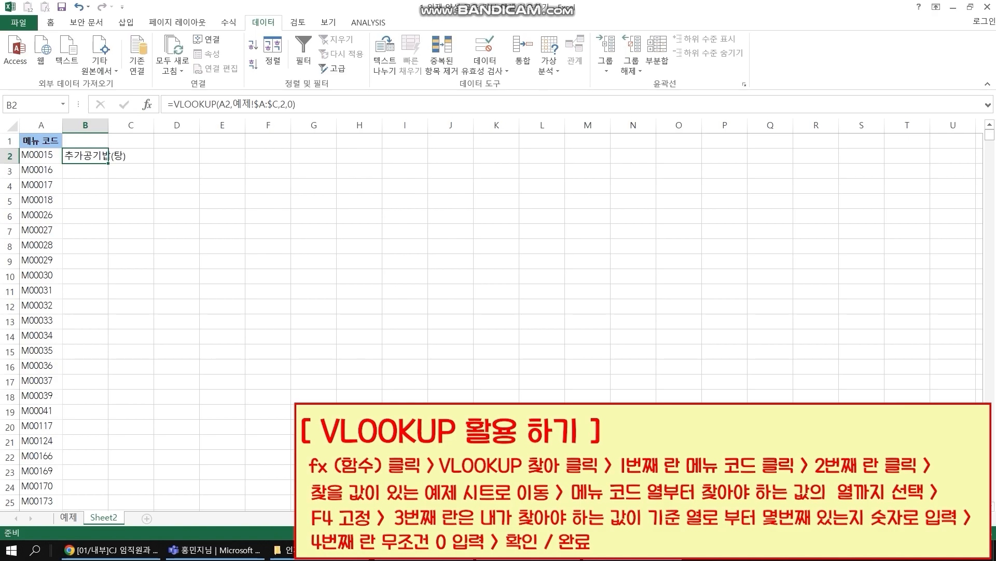
double_click(109, 163)
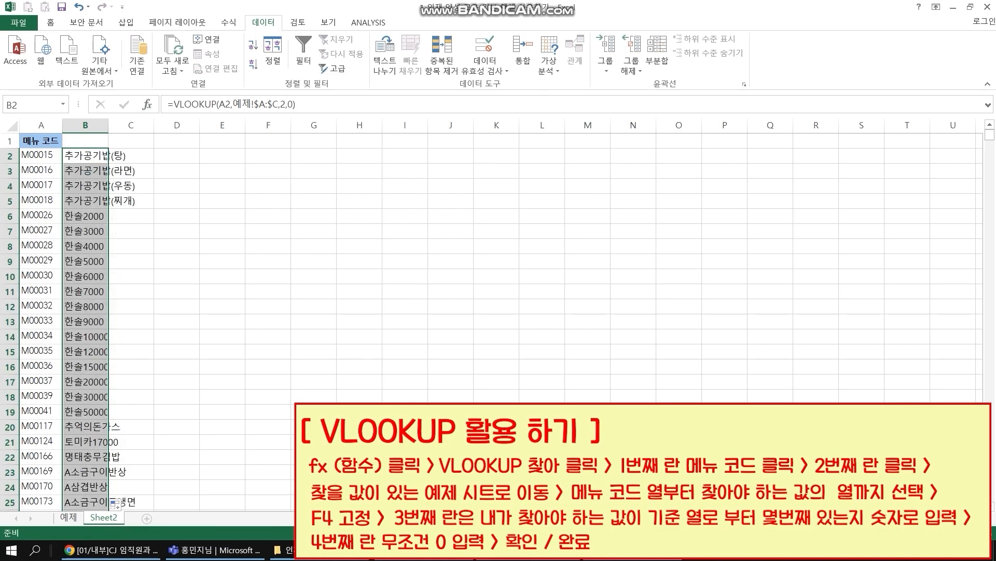
- Auto-fit column B to its menu names and insert a VLOOKUP function in cell C2 with A2 as the lookup value
double_click(109, 125)
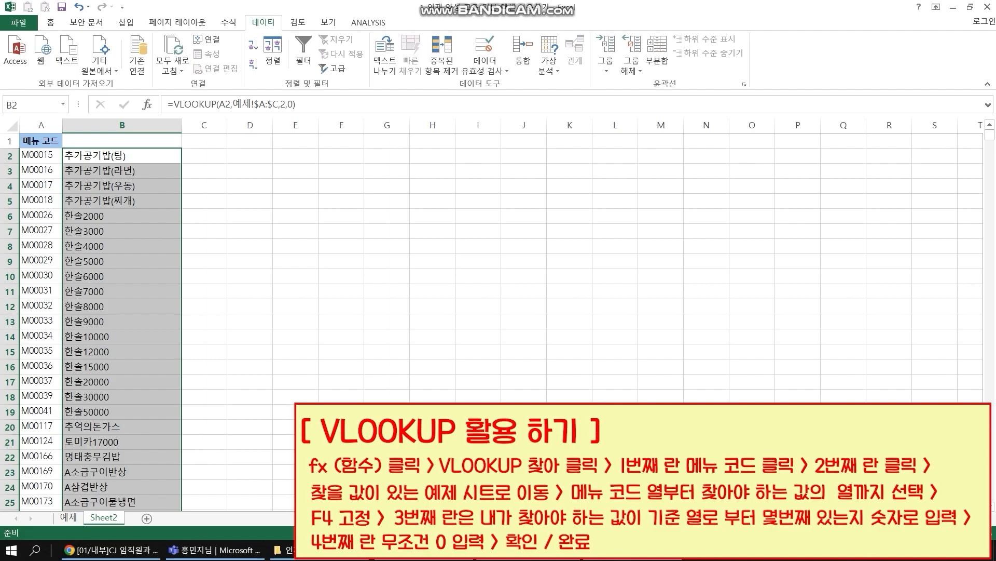
left_click(204, 156)
left_click(147, 104)
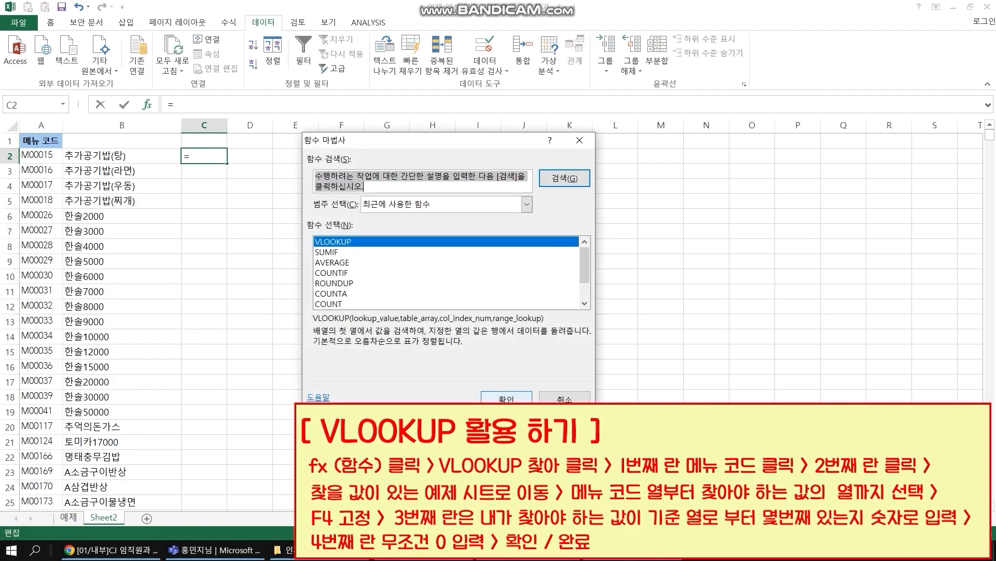
left_click(506, 397)
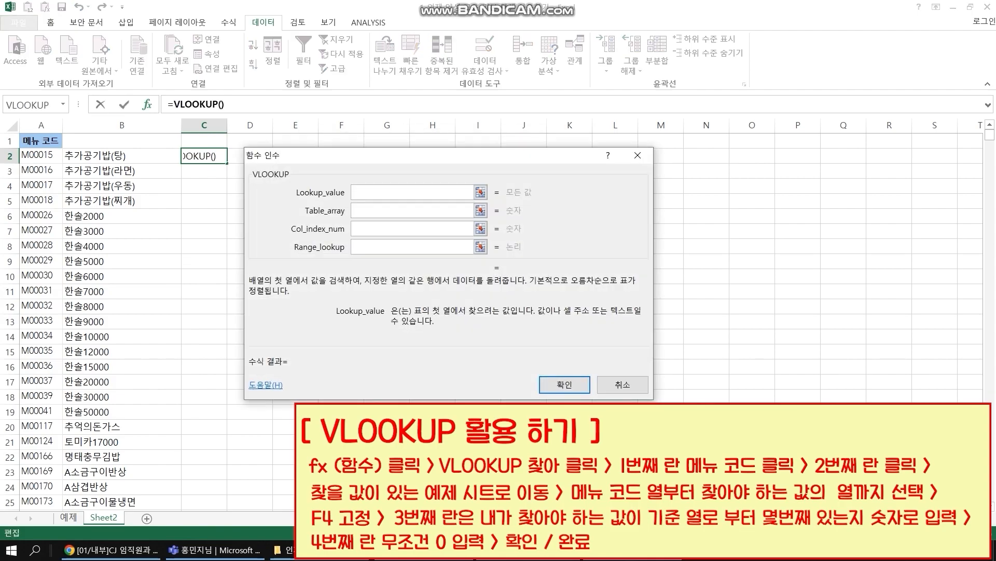
left_click(41, 156)
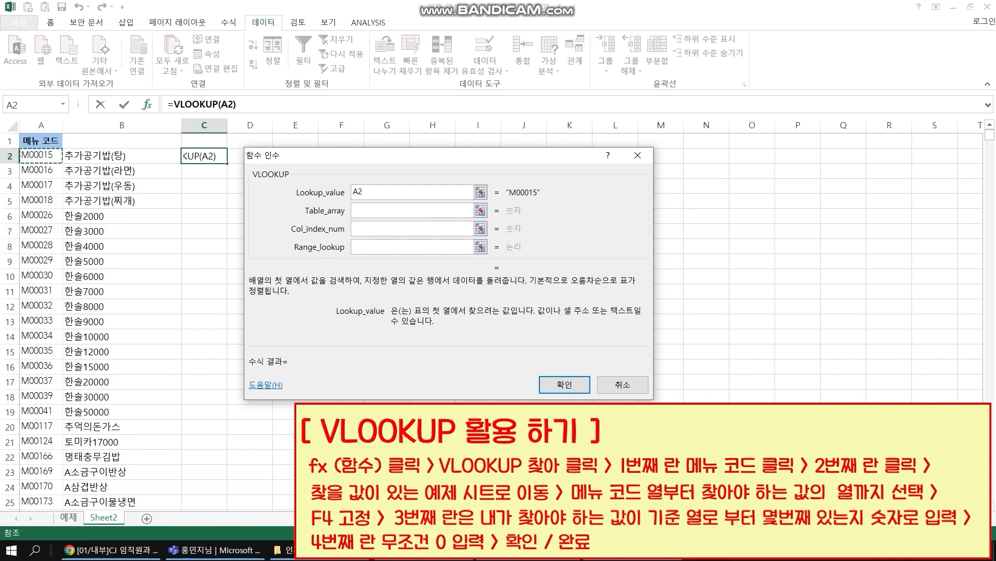
- Set the VLOOKUP table array to columns A through E of the 예제 sheet as the absolute reference 예제!$A:$E
left_click(412, 210)
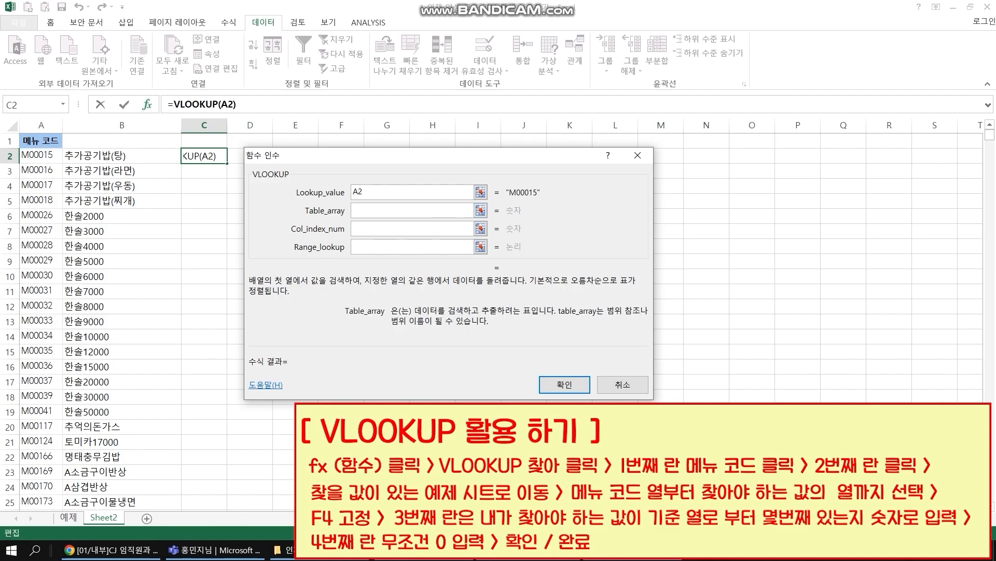
left_click(68, 518)
left_click_drag(410, 156, 724, 167)
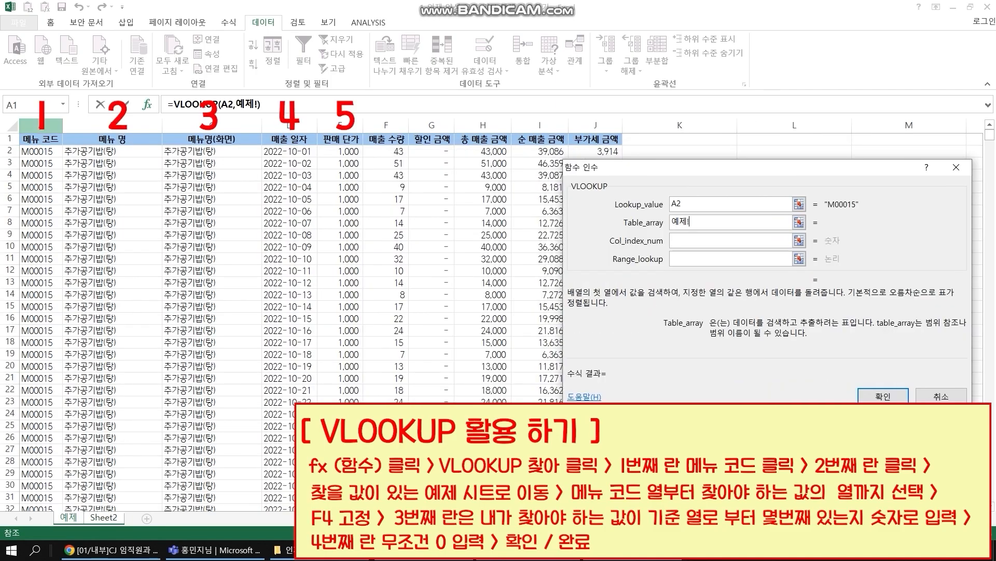
left_click_drag(41, 125, 358, 125)
key("F4")
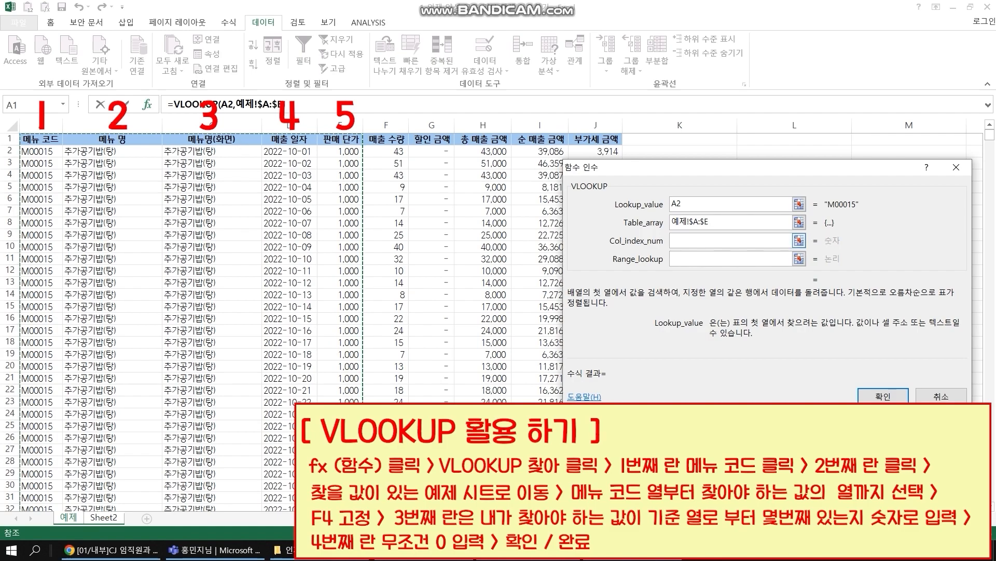
- Complete the C2 VLOOKUP with column index 5 and range lookup 0, and fill the formula down column C for all menu codes
left_click(731, 240)
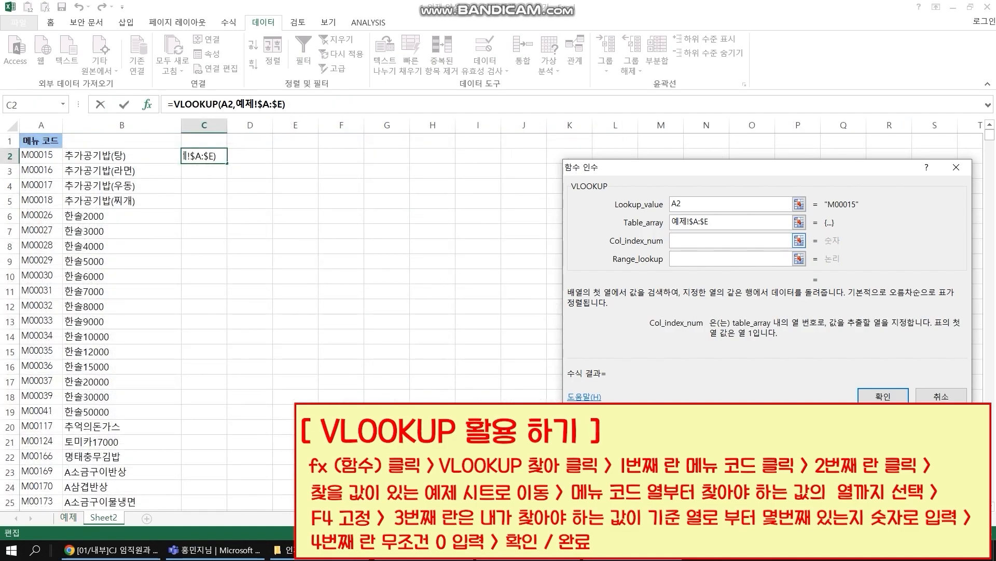
type("5")
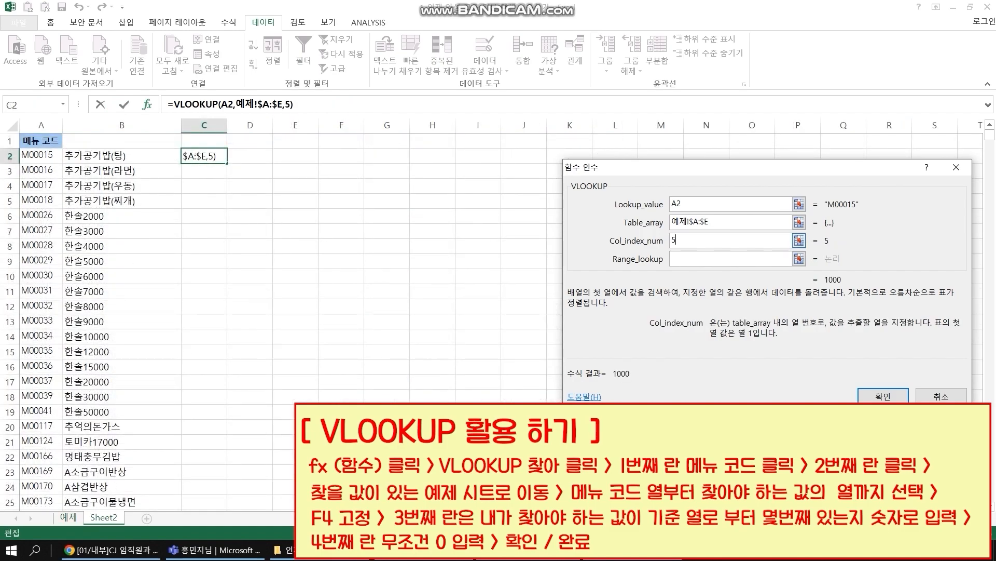
left_click(730, 259)
type("0")
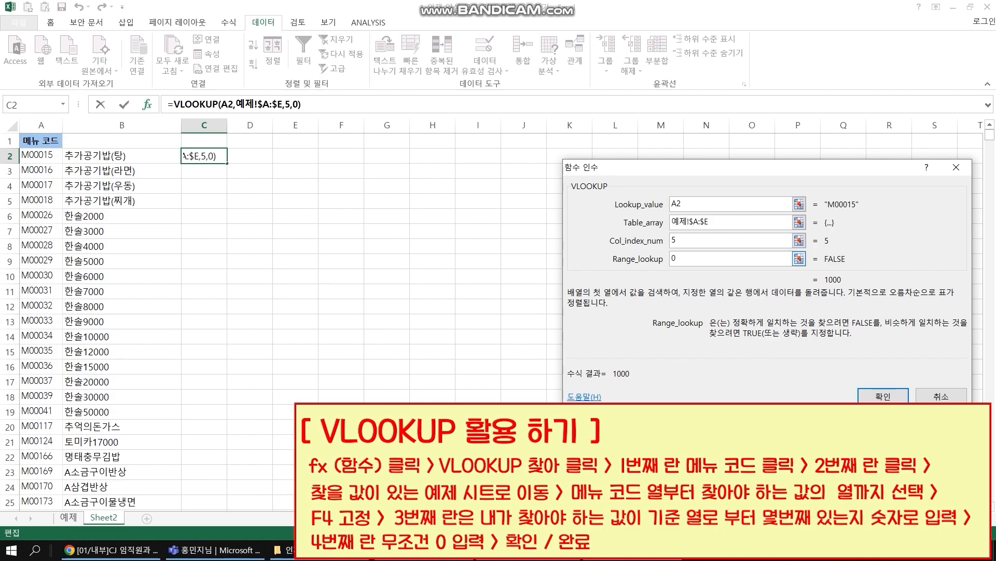
key("Return")
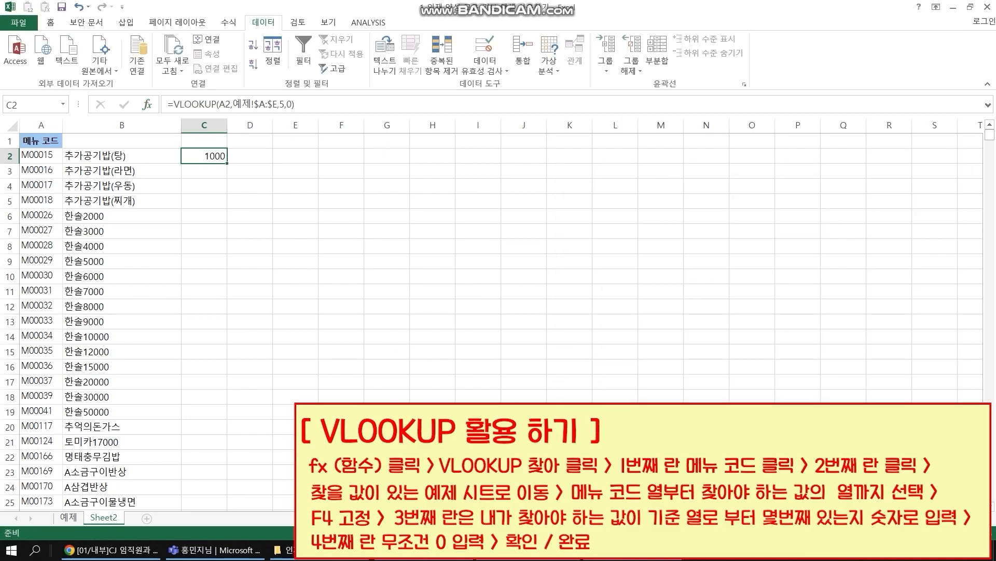
double_click(227, 164)
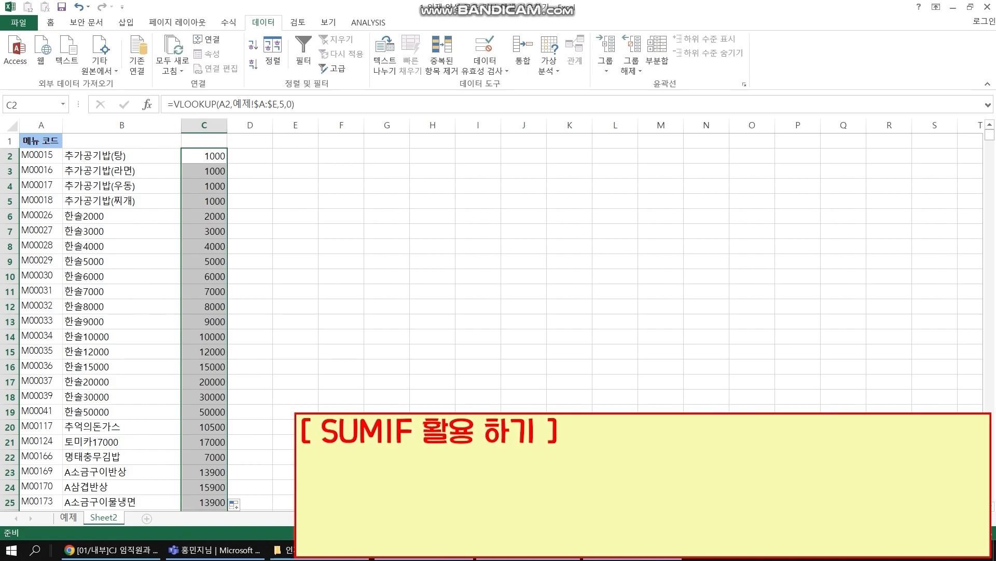
left_click(249, 156)
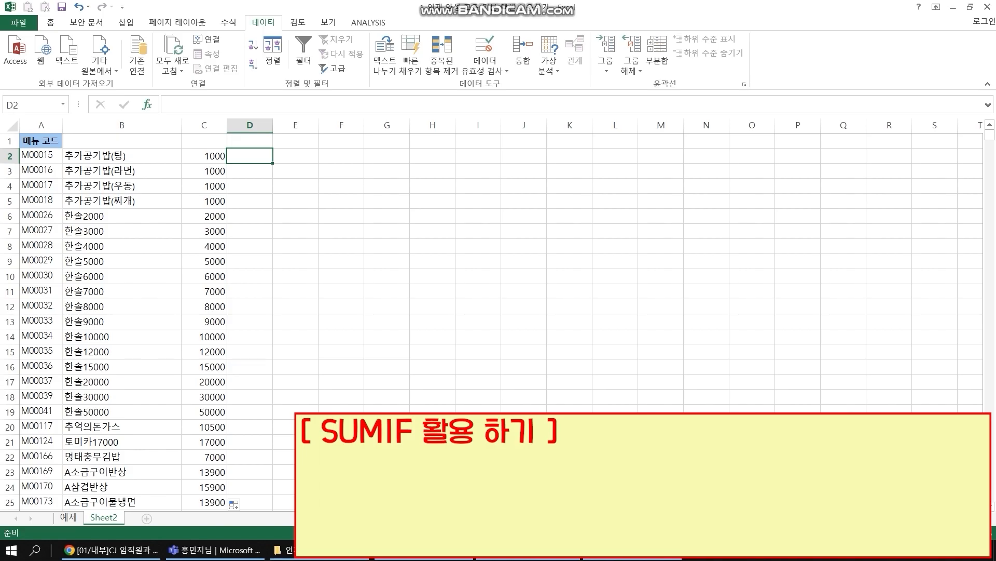
left_click(148, 104)
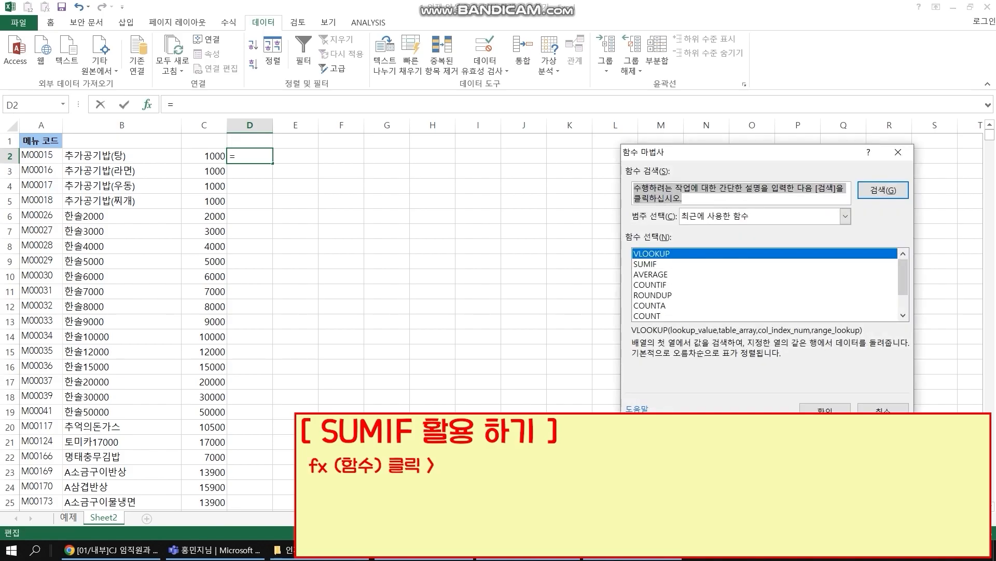
left_click(645, 264)
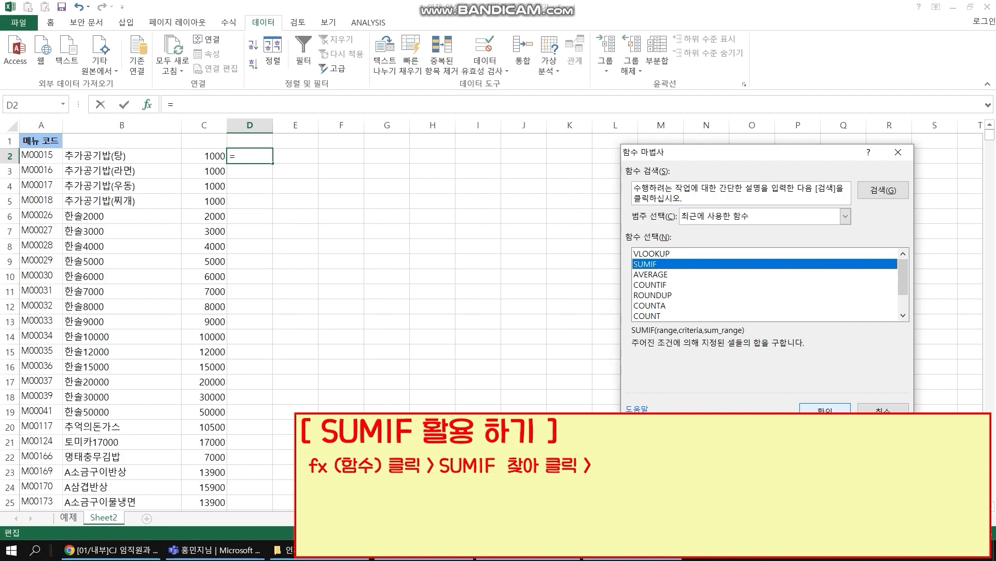
left_click(825, 409)
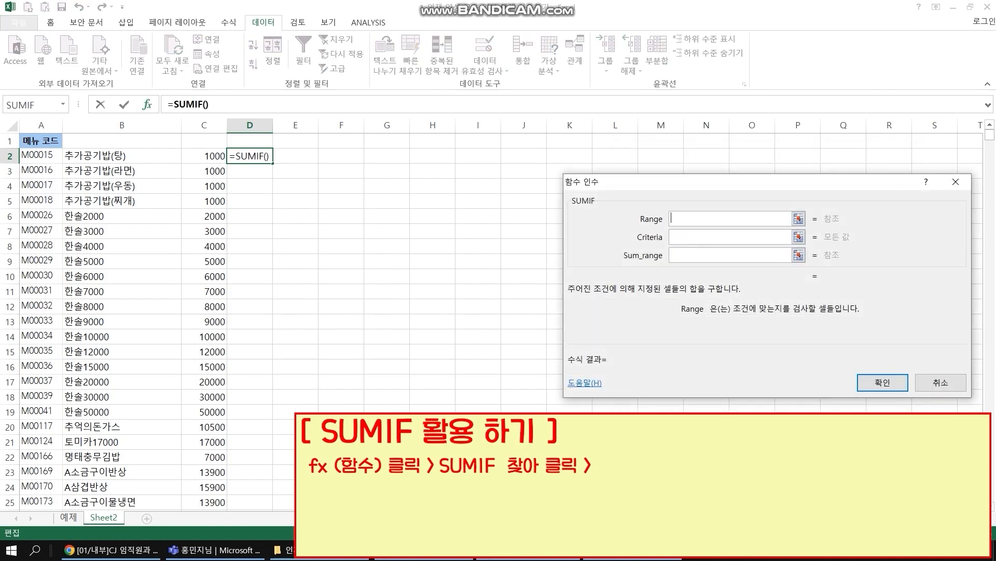
left_click_drag(675, 181, 408, 147)
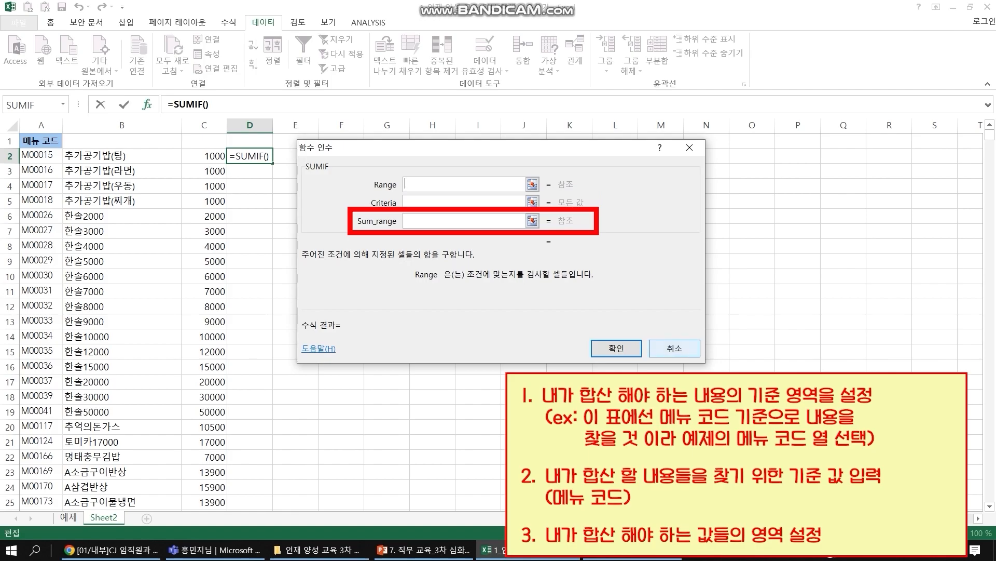
left_click(675, 349)
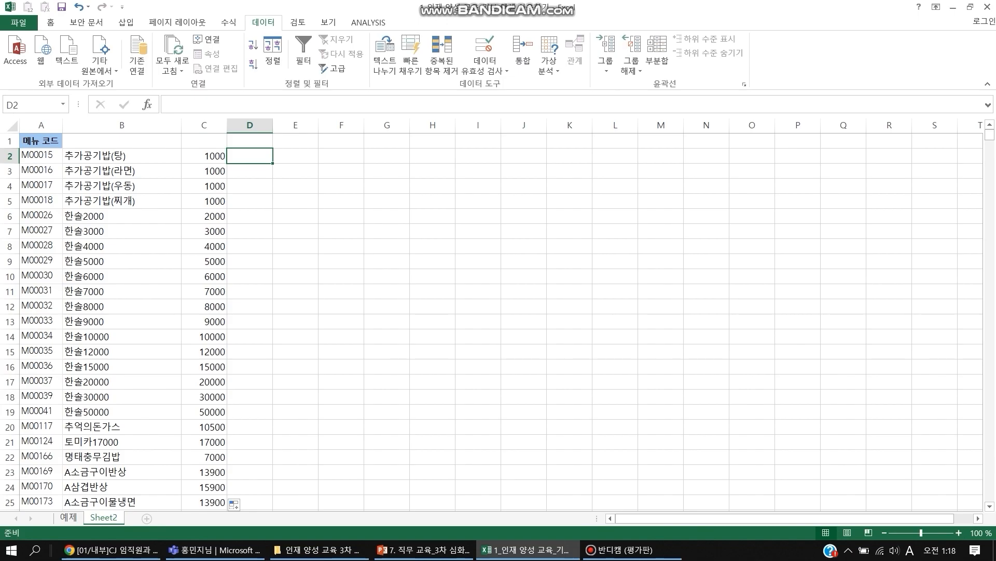
- Insert a SUMIF function in cell D2 with the absolute range 예제!$A:$A and A2 as the criteria
left_click(147, 104)
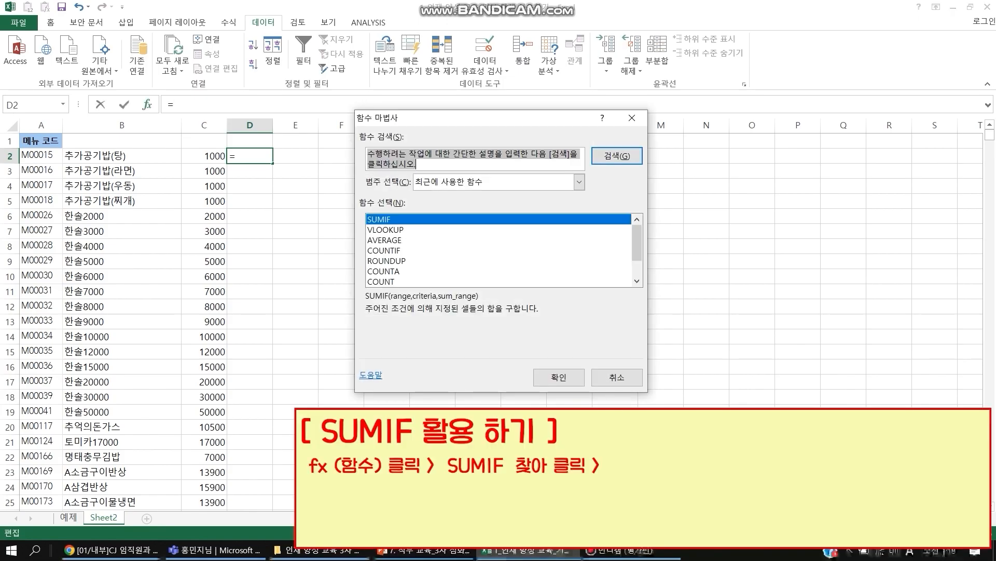
left_click(559, 377)
left_click(559, 378)
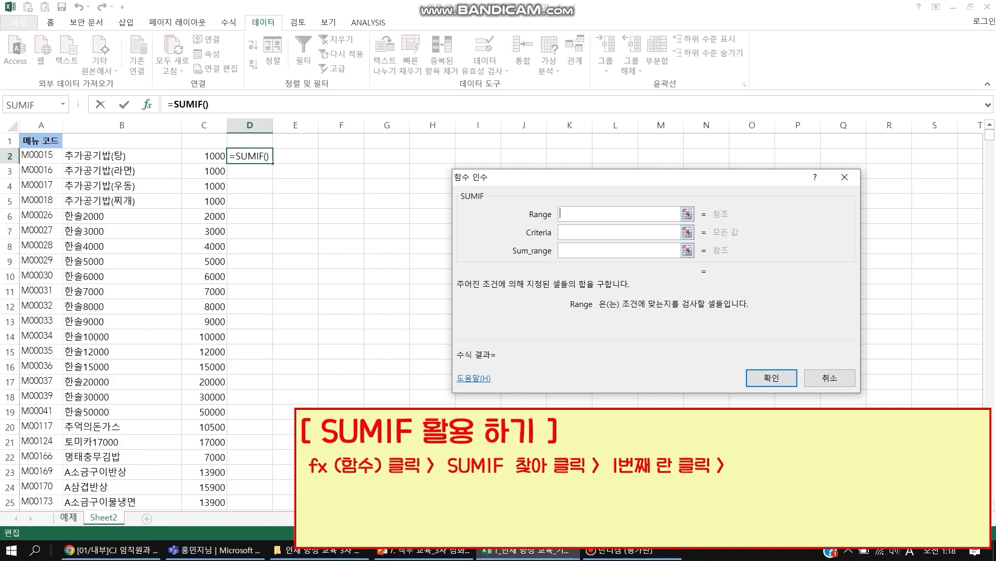
left_click(68, 517)
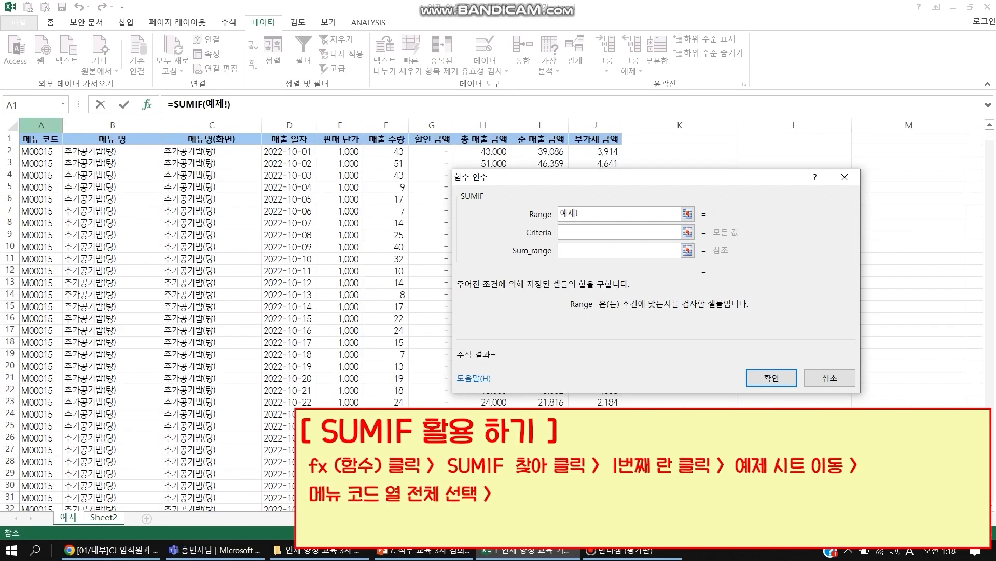
left_click(41, 125)
key("F4")
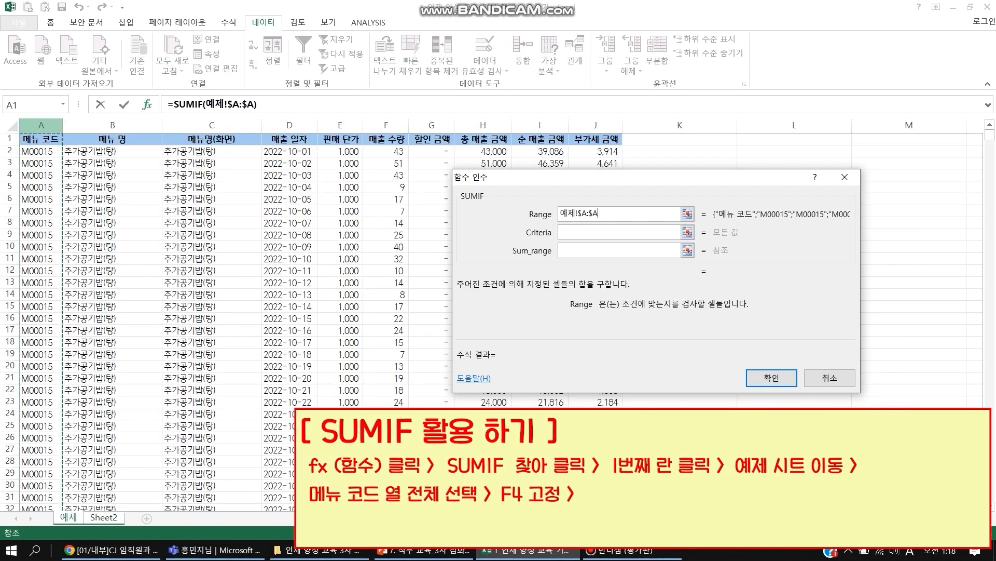
left_click(643, 232)
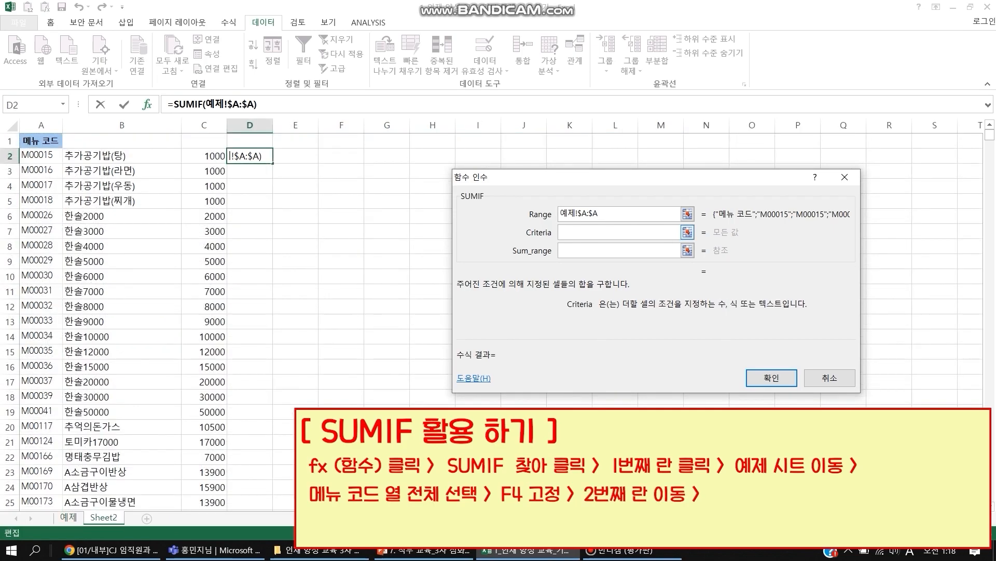
left_click(41, 156)
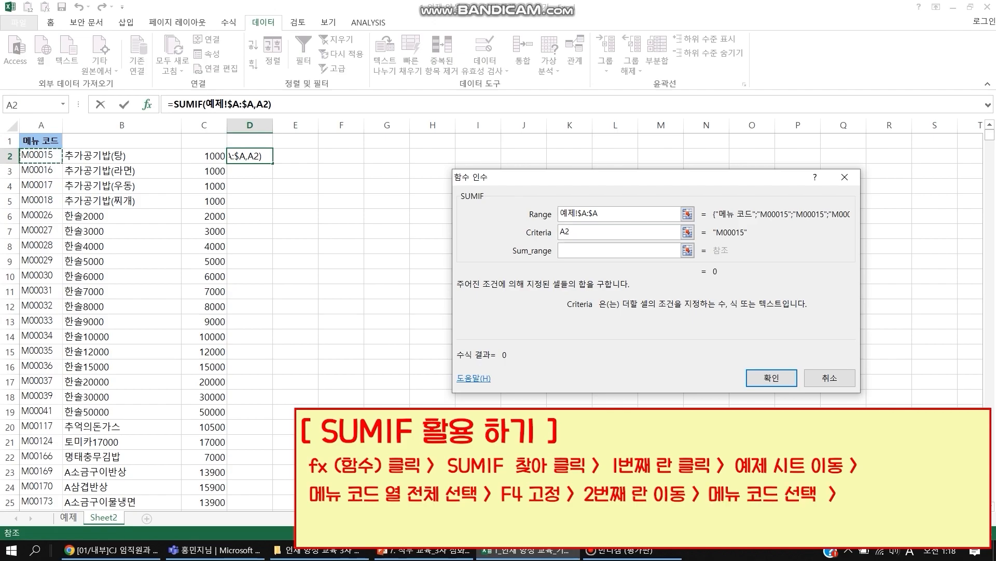
- Set the SUMIF sum range to the 매출 수량 column as 예제!$F:$F, confirm the function, and fill it down column D
left_click(620, 250)
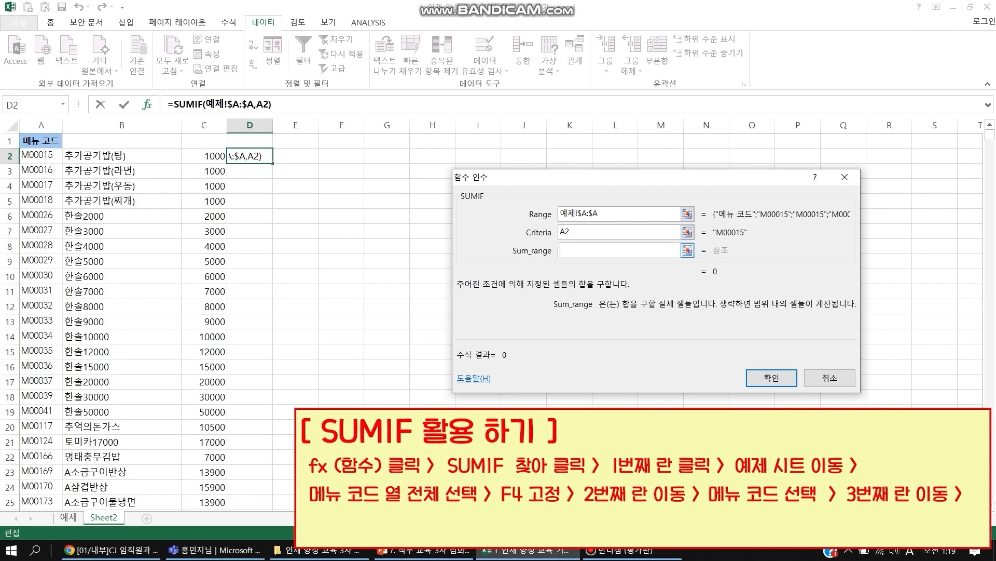
left_click(69, 518)
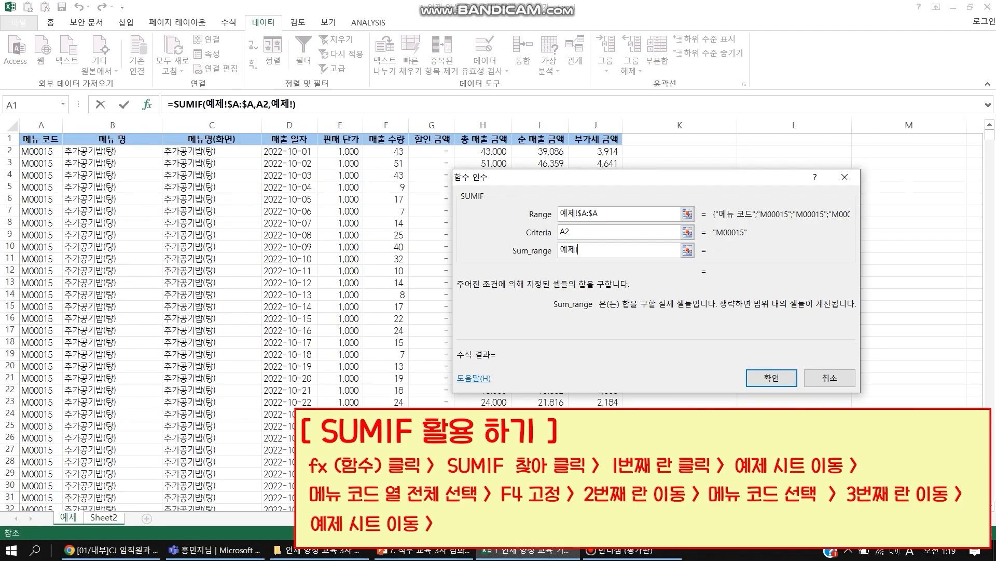
left_click(385, 125)
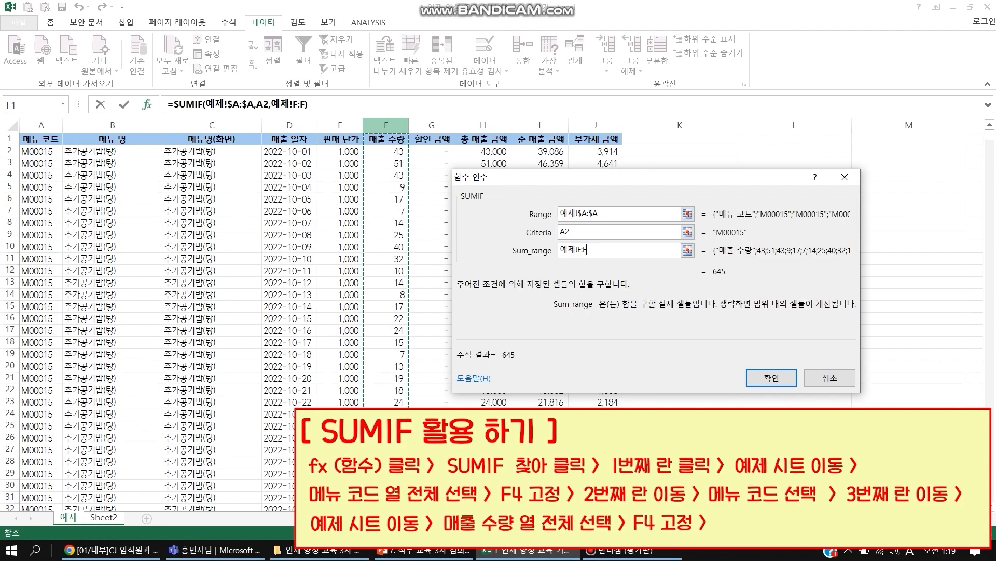
key("F4")
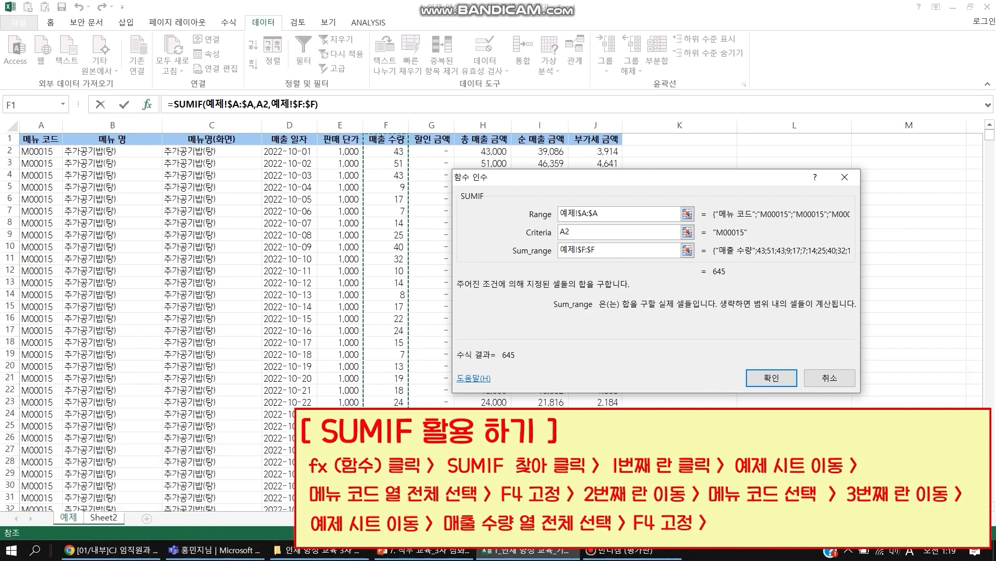
key("Return")
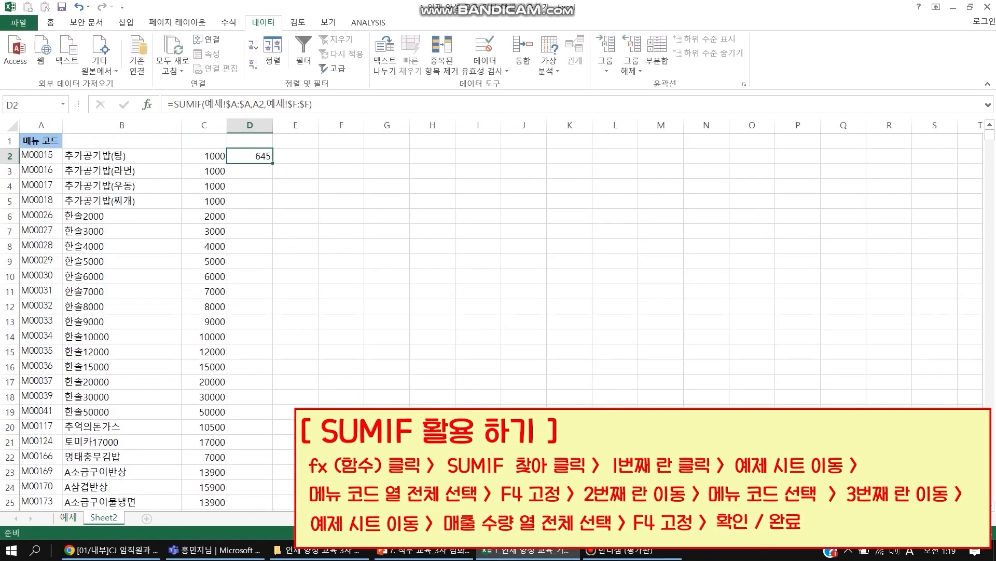
double_click(272, 163)
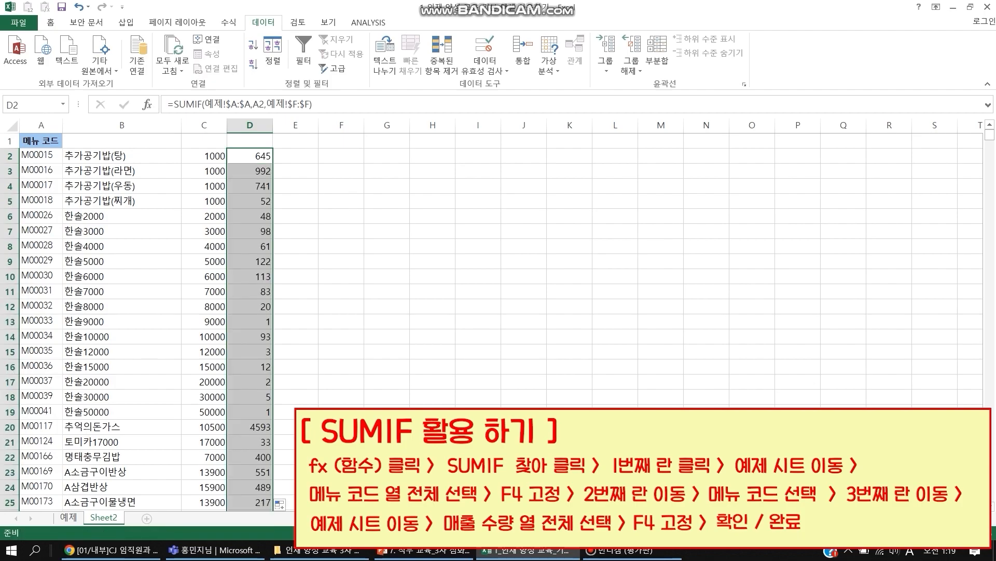
- Insert a SUMIF function in cell E2 with the absolute range 예제!$A:$A and A2 as the criteria
left_click(295, 156)
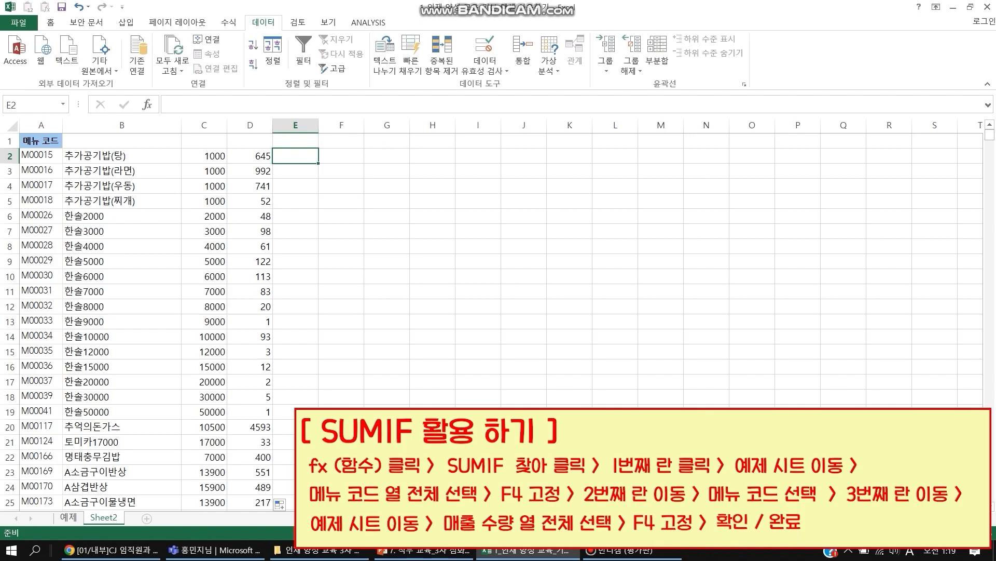
left_click(148, 104)
left_click(714, 407)
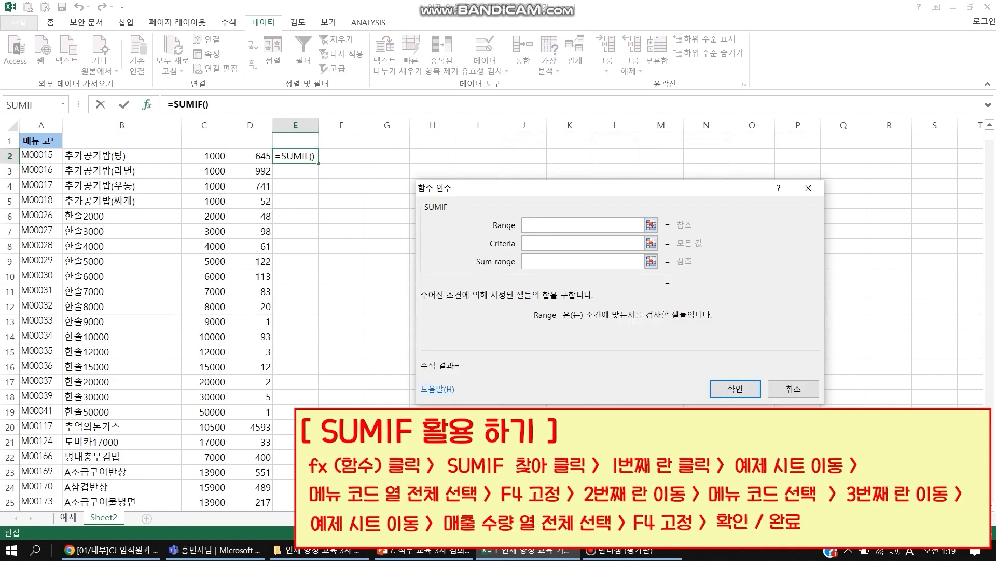
left_click(68, 517)
left_click(41, 126)
key("F4")
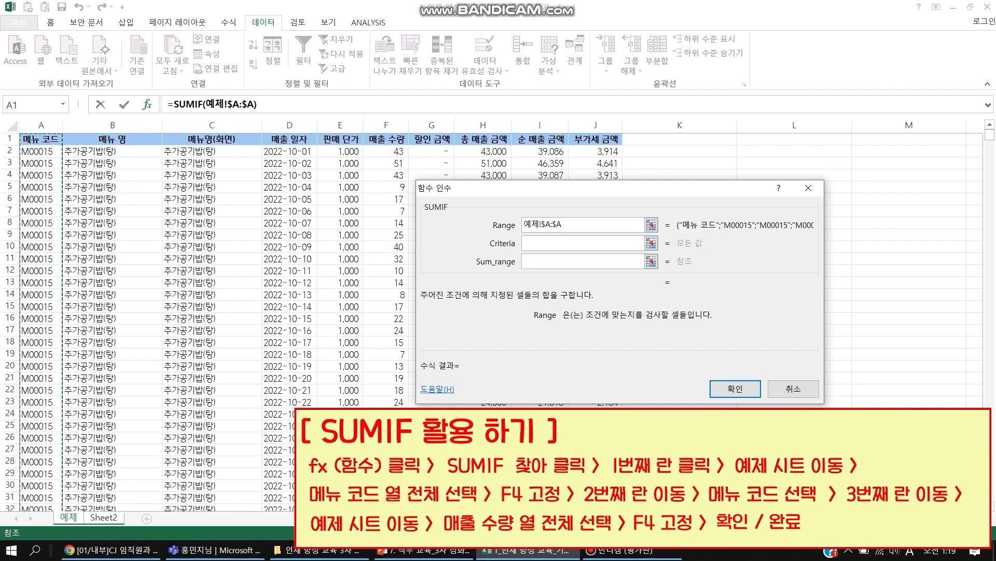
key("Tab")
left_click(41, 155)
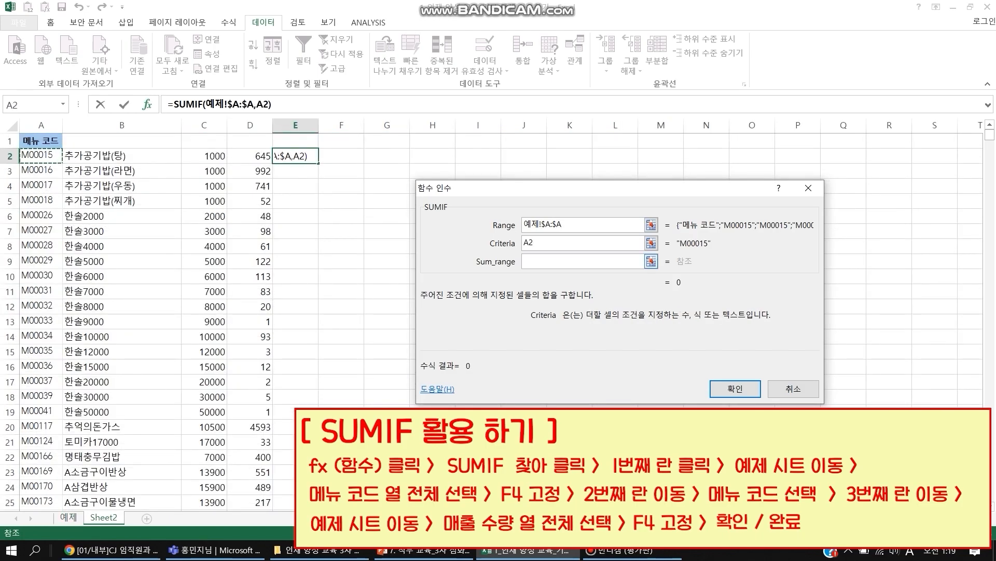
- Set the E2 SUMIF sum range to the 총 매출 금액 column as 예제!$H:$H, confirm the function, and fill it down column E
key("Tab")
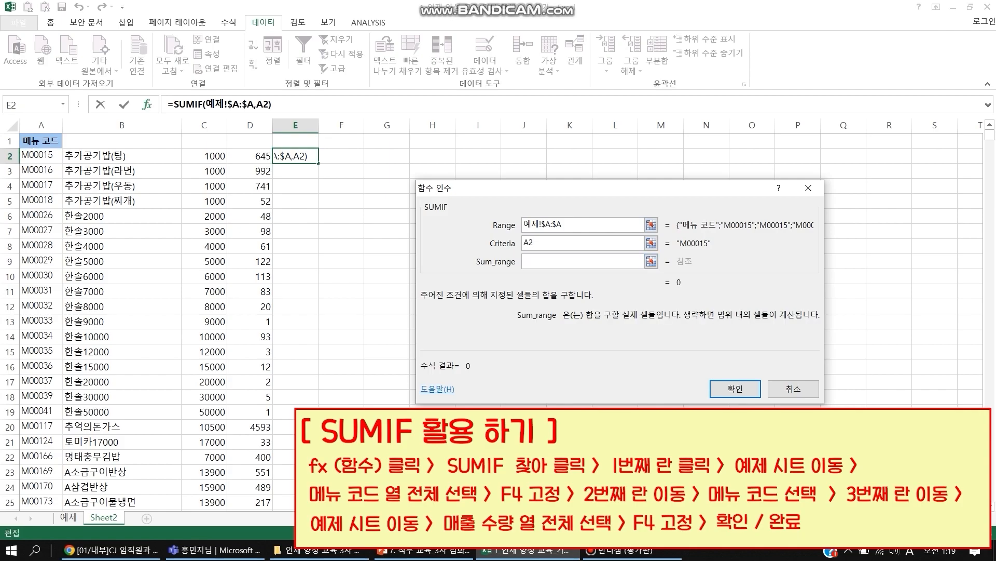
left_click(69, 517)
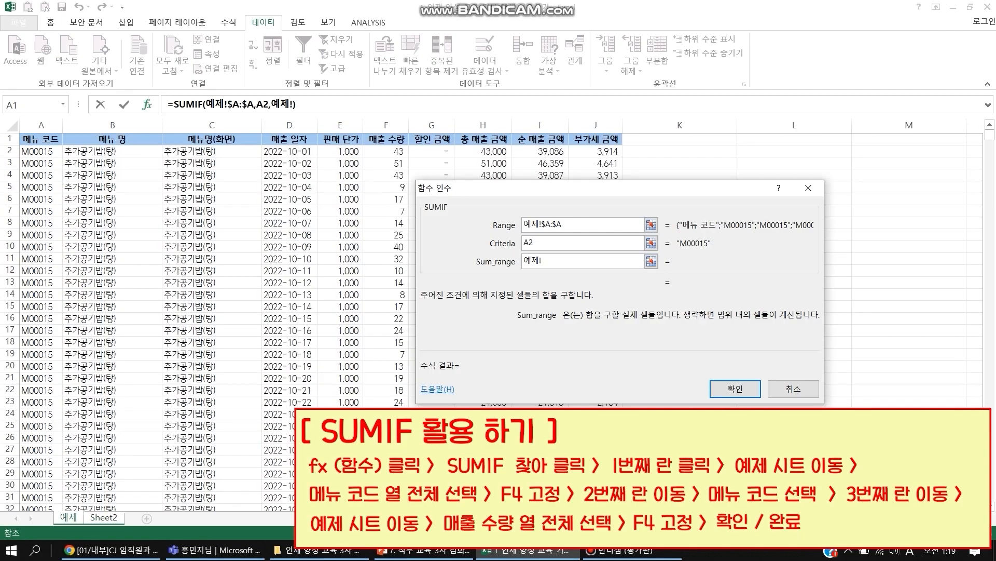
left_click_drag(530, 187, 701, 196)
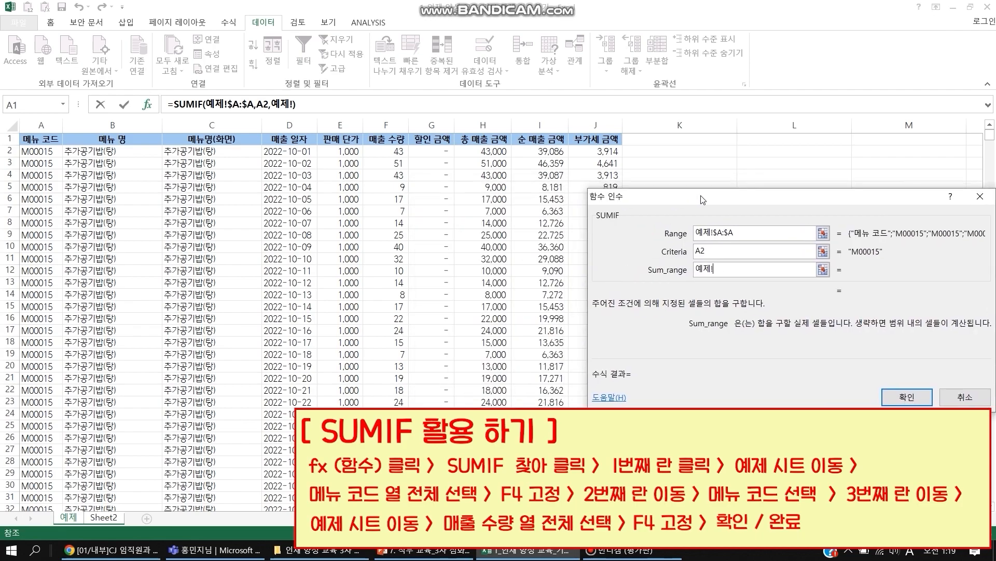
left_click(483, 126)
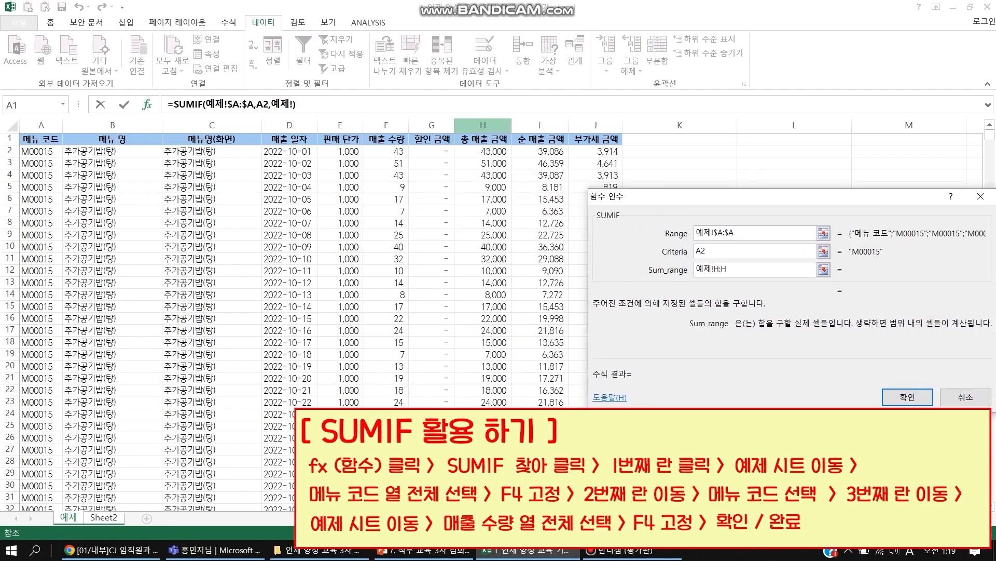
key("F4")
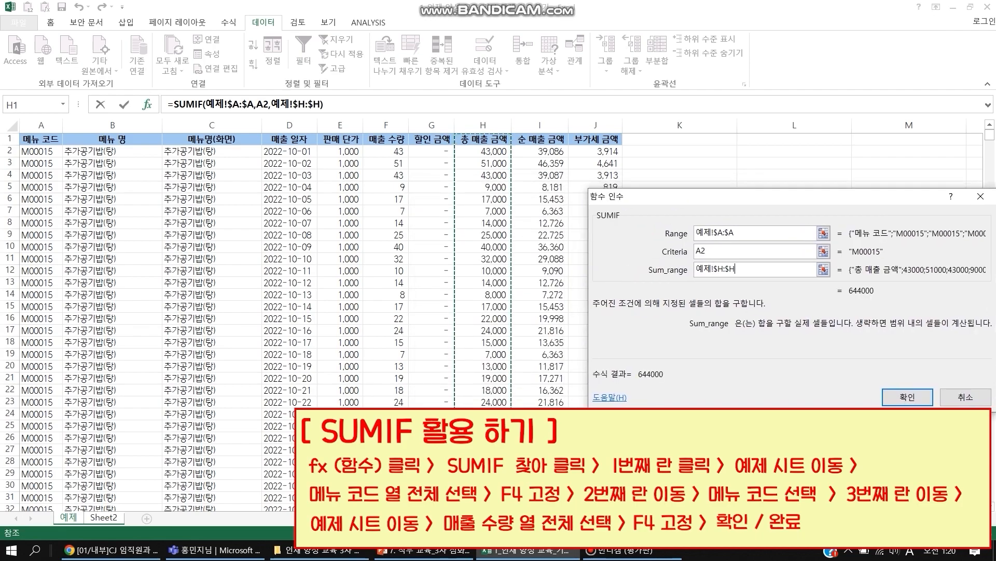
key("Return")
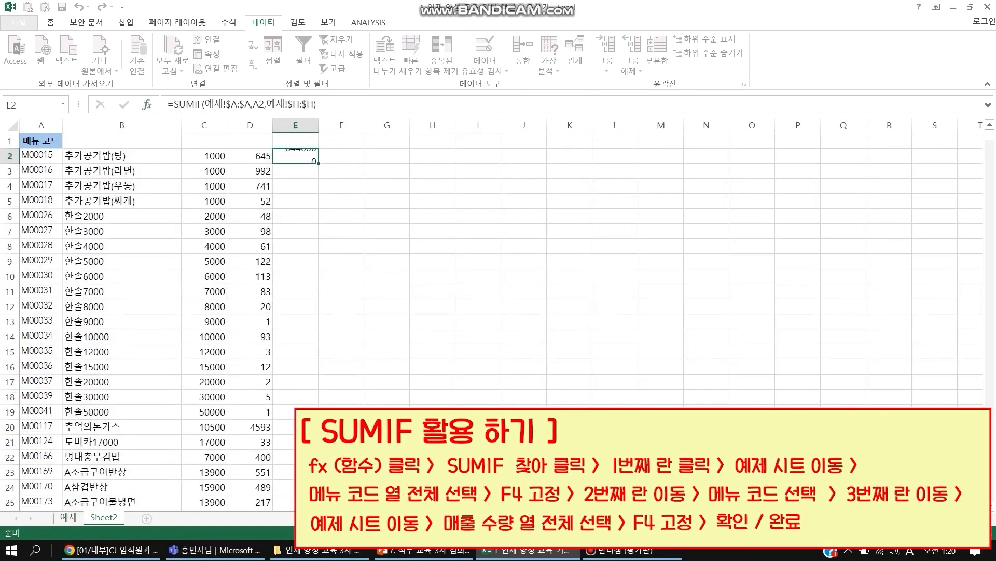
double_click(318, 163)
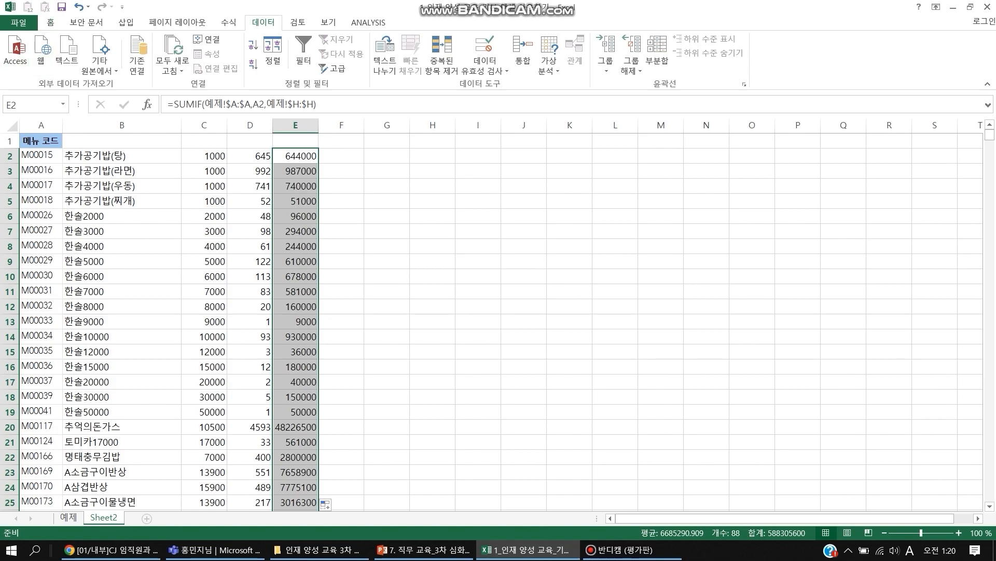
- Apply the comma style with thousands separators to the sales amounts in column E
left_click(50, 22)
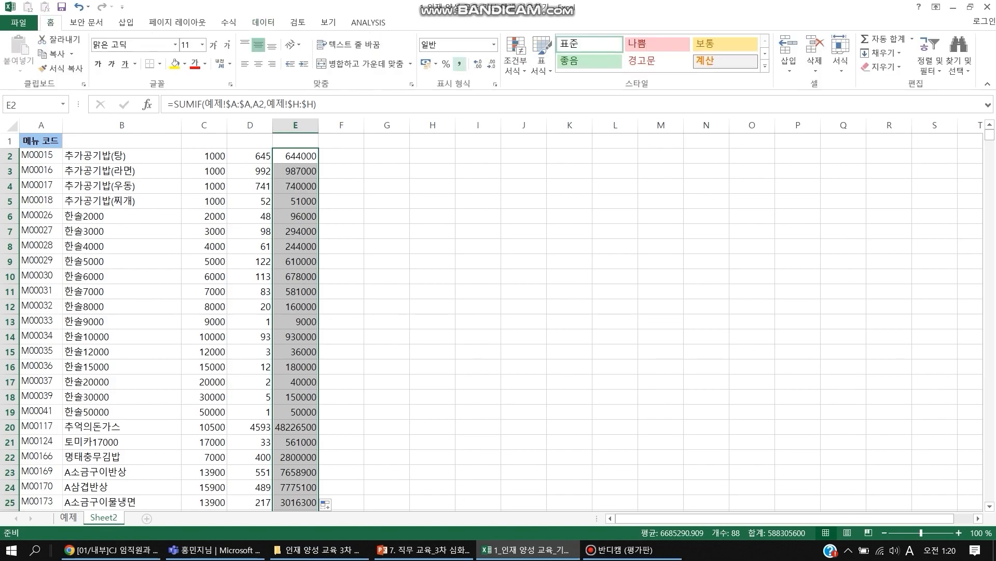
left_click(460, 64)
left_click(545, 276)
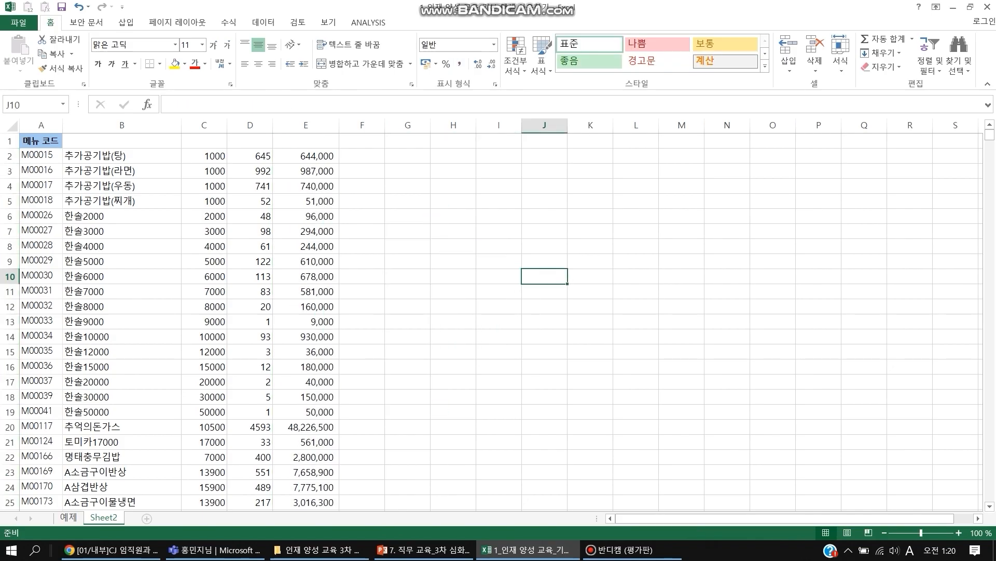